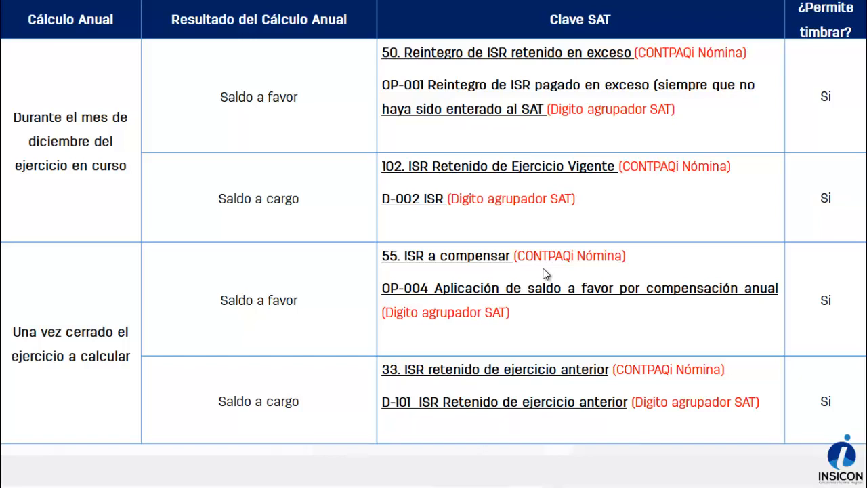
End the slideshow, switch to CONTPAQi Nóminas and open the prenómina of period 23
key("Escape")
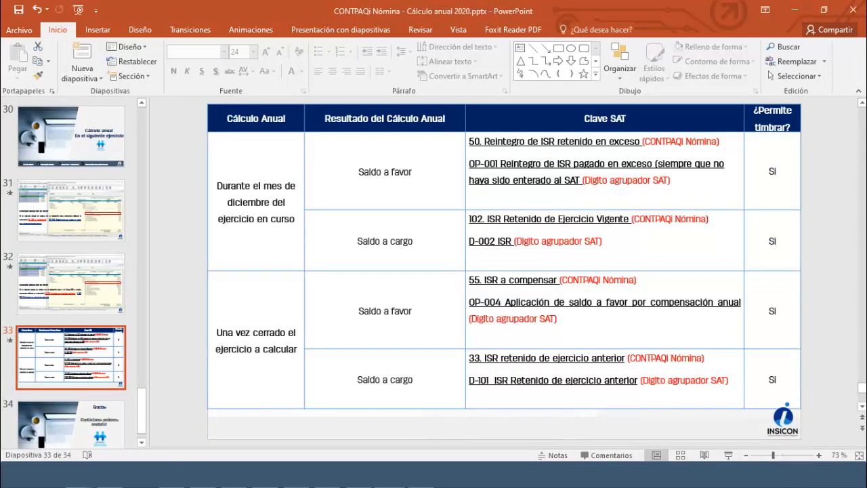
left_click(342, 474)
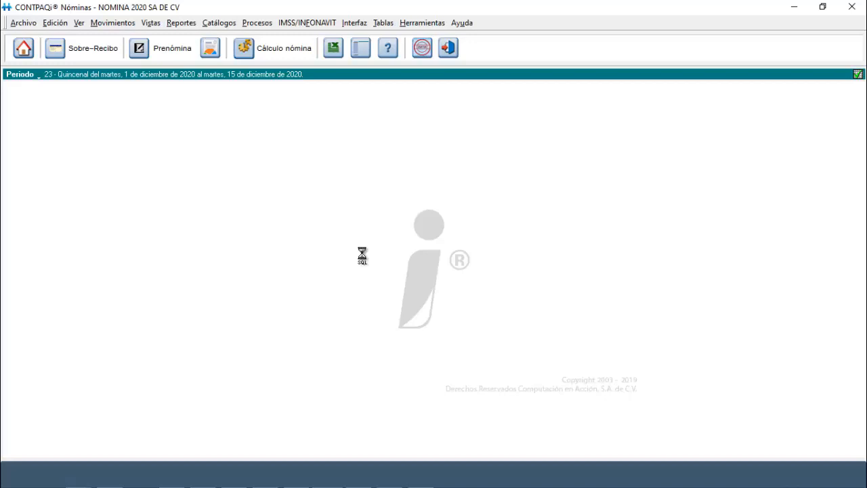
left_click(173, 56)
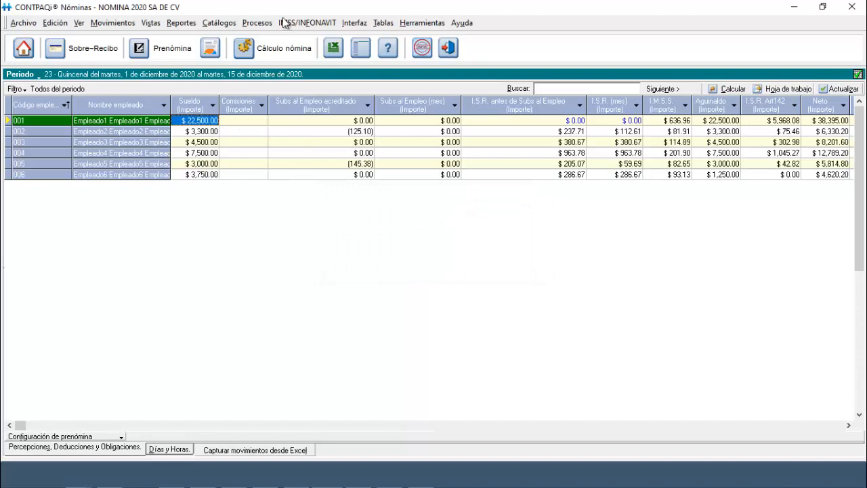
Authorize the payroll of period 23 and open the prenómina of period 24
left_click(251, 26)
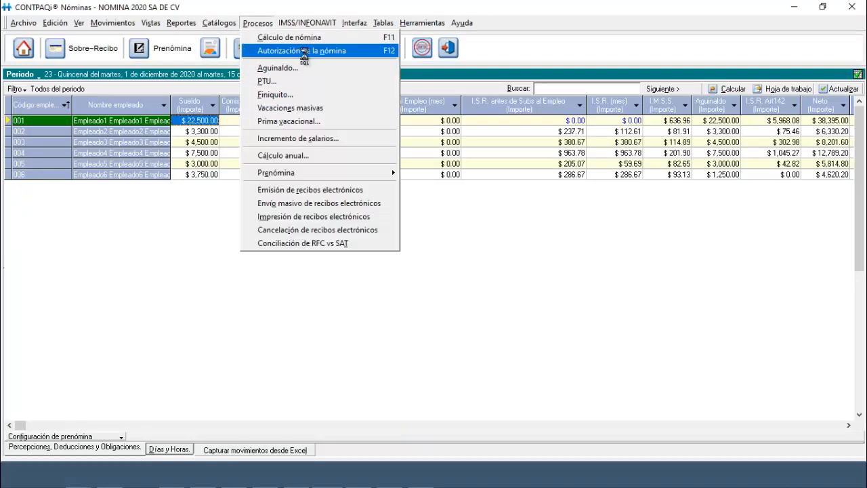
left_click(277, 51)
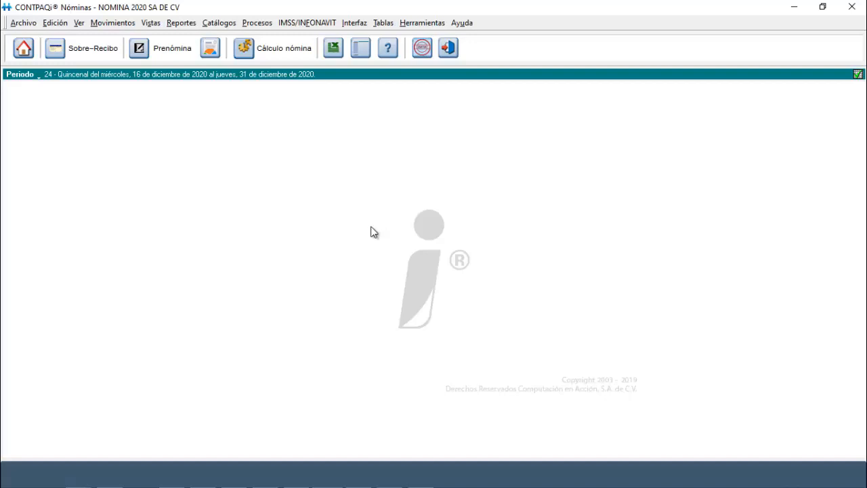
left_click(174, 56)
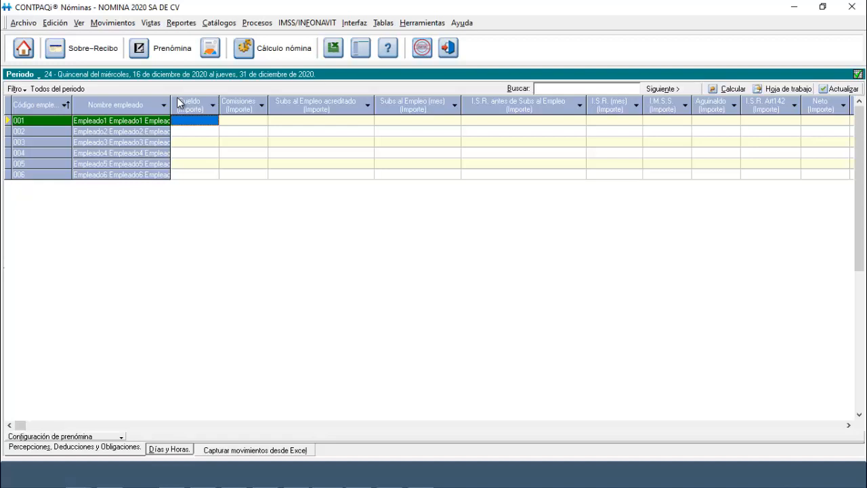
Open the Partes gravadas/exentas para ISR por empleado report and add Aguinaldo to its list of perceptions
left_click(183, 23)
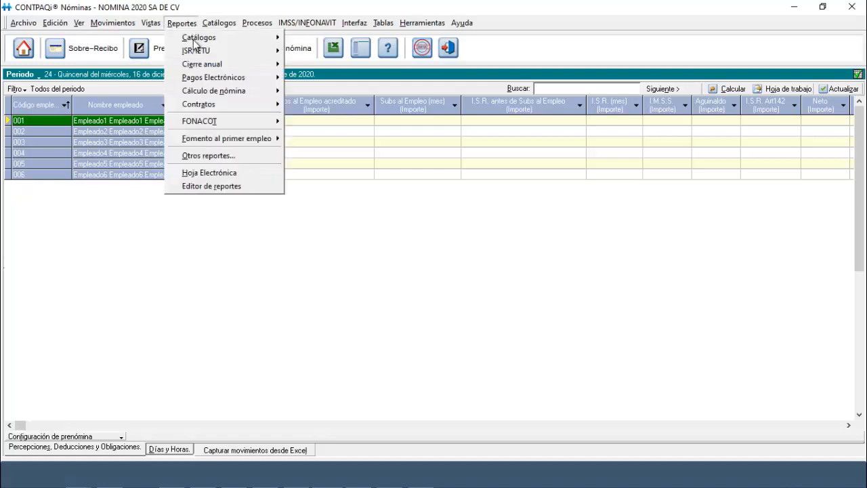
mouse_move(231, 52)
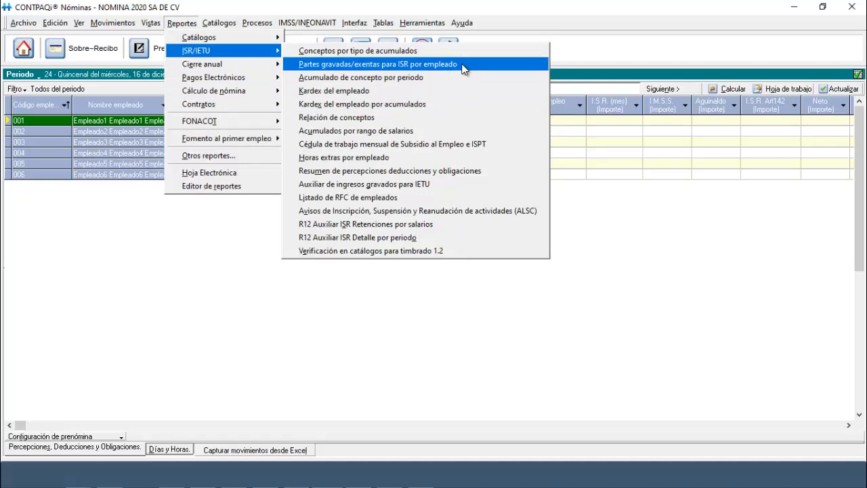
left_click(463, 66)
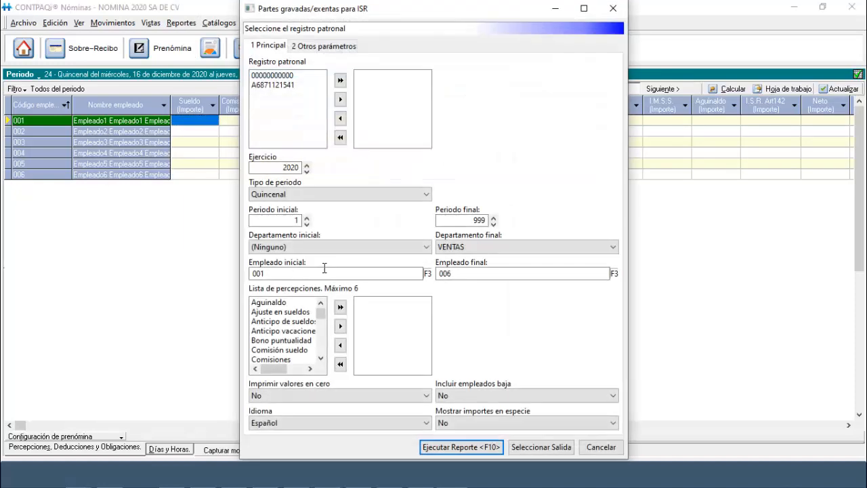
left_click(281, 84)
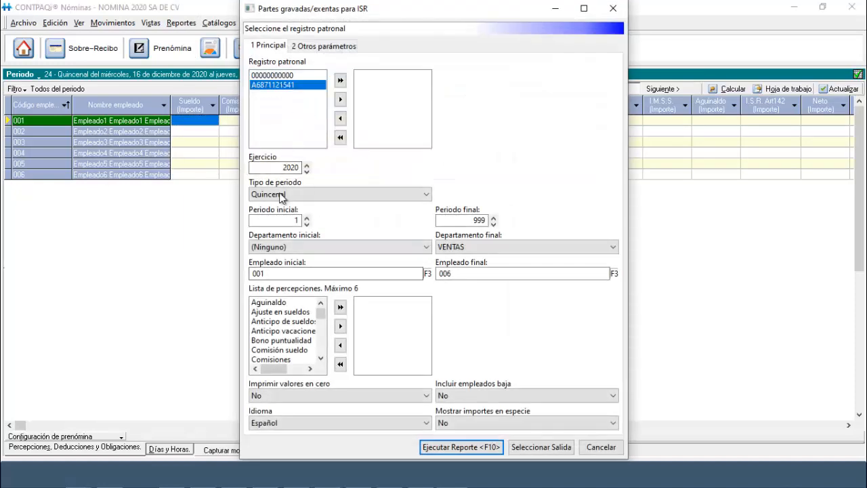
double_click(278, 303)
Add Reparto de utilidades to the report's list of perceptions
left_click(283, 320)
key("p")
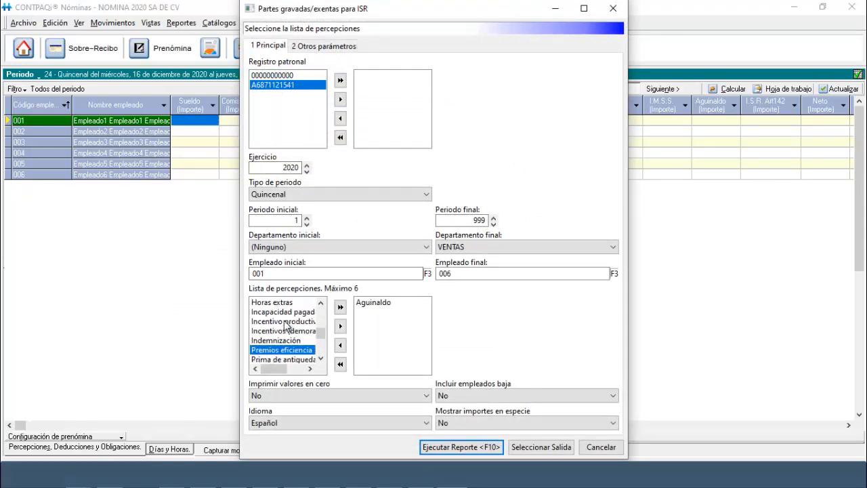
scroll(285, 325, "down", 3)
left_click(280, 330)
scroll(280, 327, "up", 1)
scroll(280, 328, "down", 2)
left_click(274, 332)
scroll(277, 330, "up", 2)
left_click(286, 311)
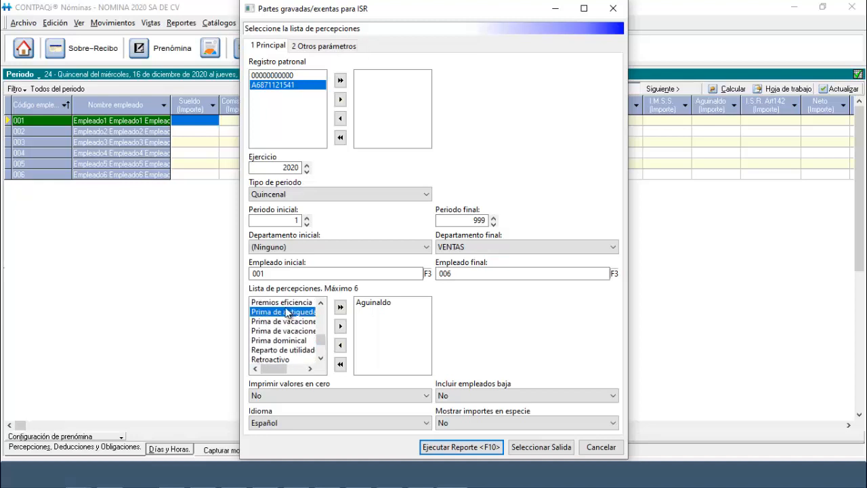
key("r")
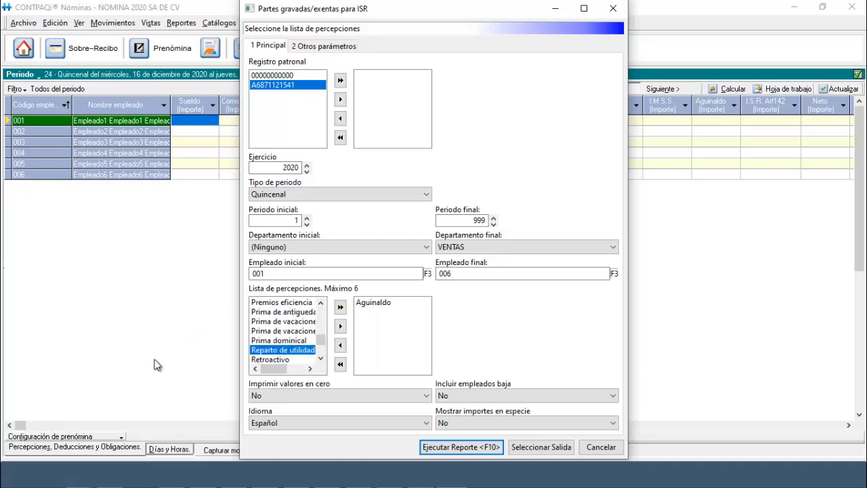
double_click(279, 351)
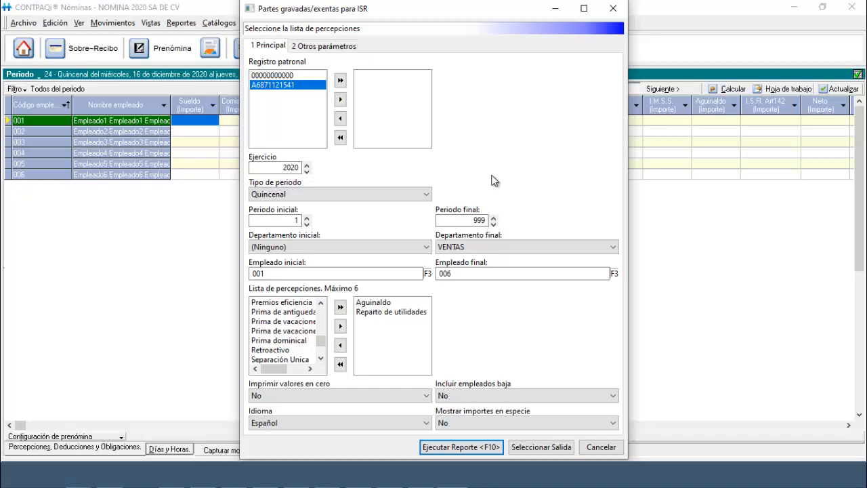
Run the report, include all employer registrations and run it again in a maximized window
left_click(454, 449)
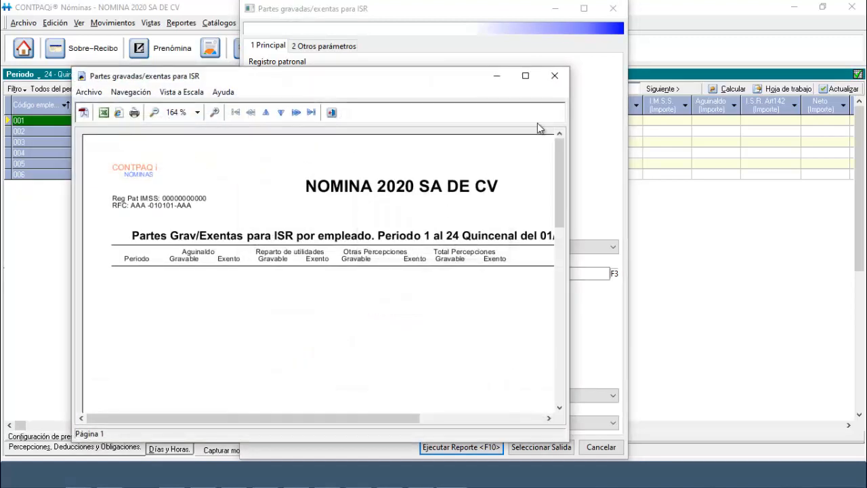
left_click(550, 77)
left_click(340, 80)
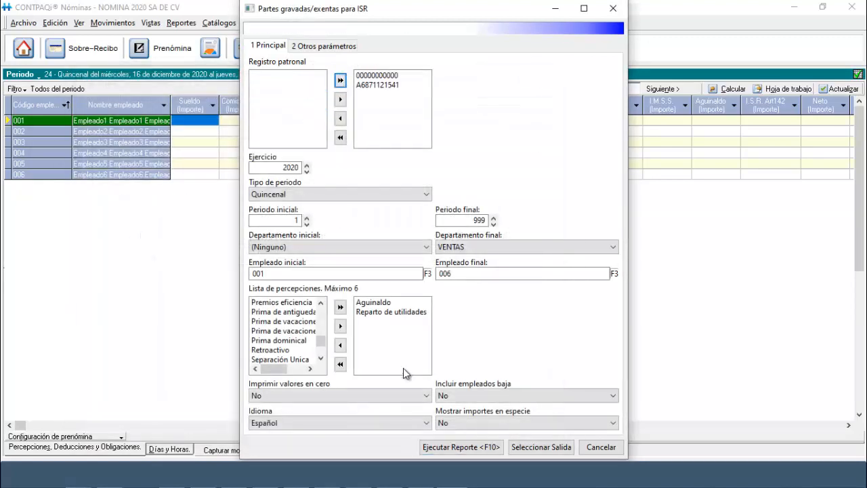
left_click(472, 449)
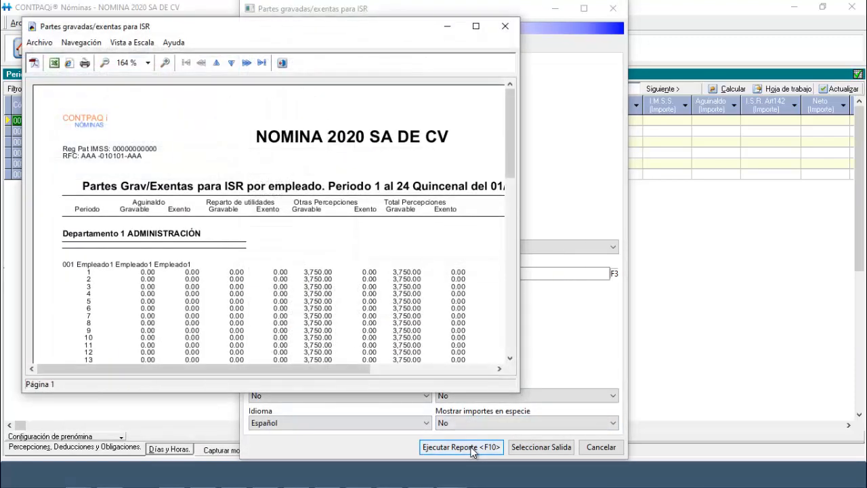
left_click(476, 27)
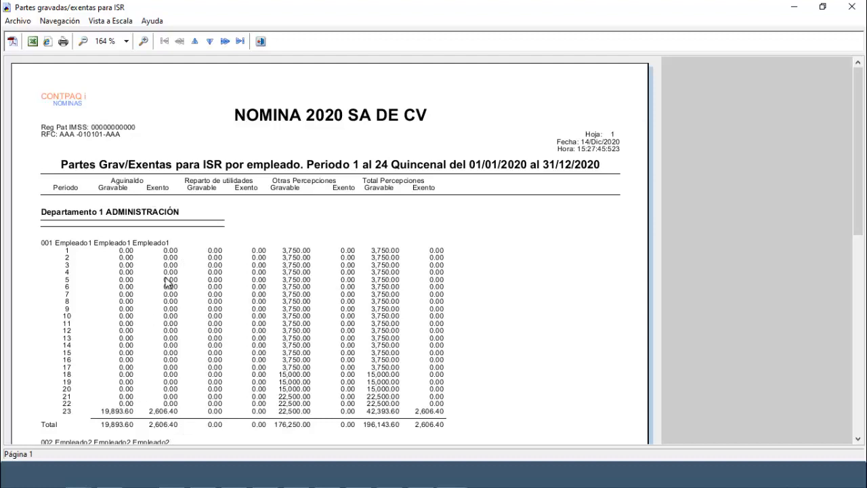
Review the taxable and exempt amounts per employee, and close the report and its parameter window
left_click_drag(855, 125, 857, 104)
left_click(262, 42)
left_click(611, 9)
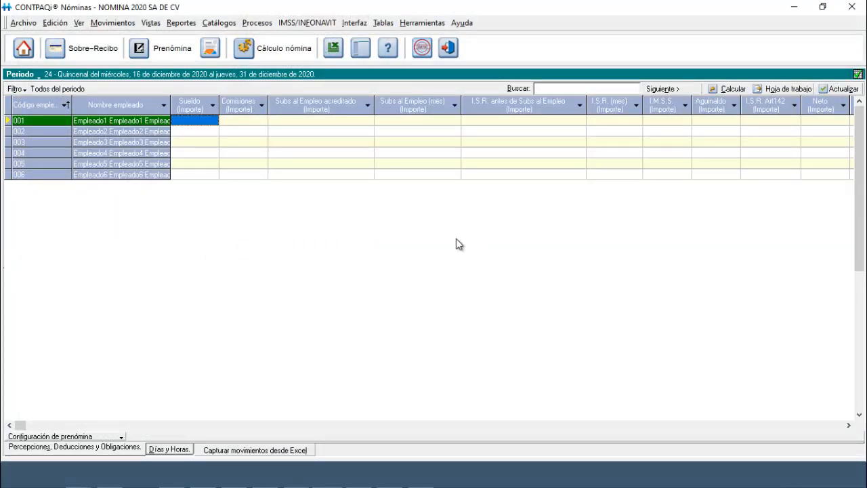
Run the Reconstrucción de acumulados utility from Enero of ejercicio 2020 and close it when it finishes
left_click(431, 25)
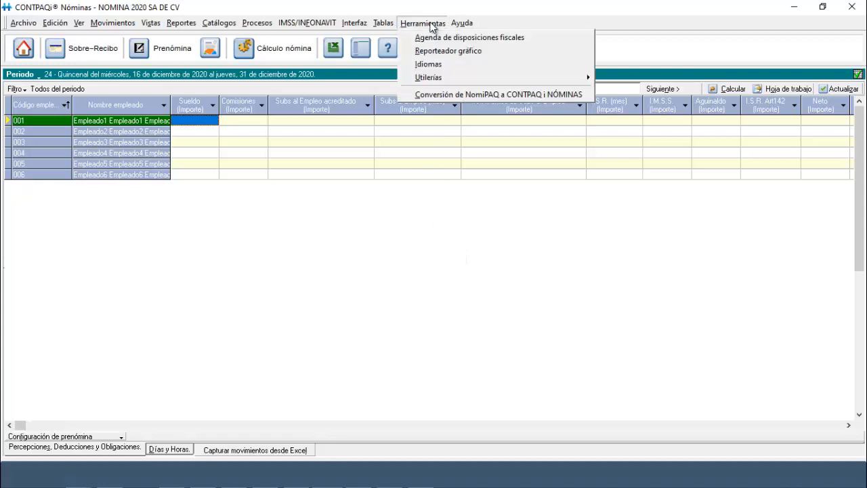
mouse_move(537, 80)
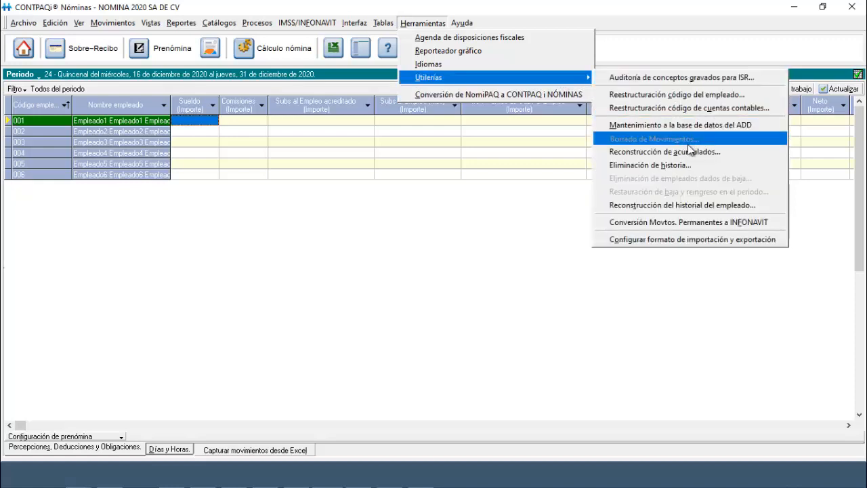
left_click(688, 150)
left_click(445, 281)
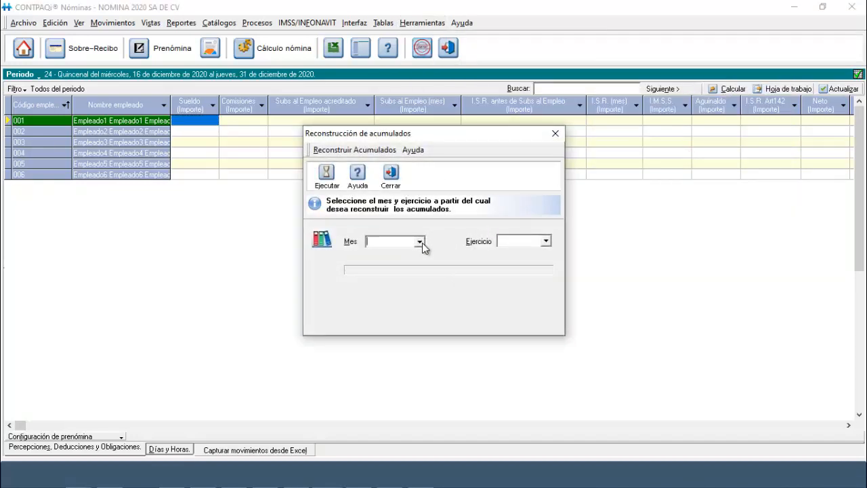
left_click(420, 242)
left_click(396, 253)
left_click(545, 241)
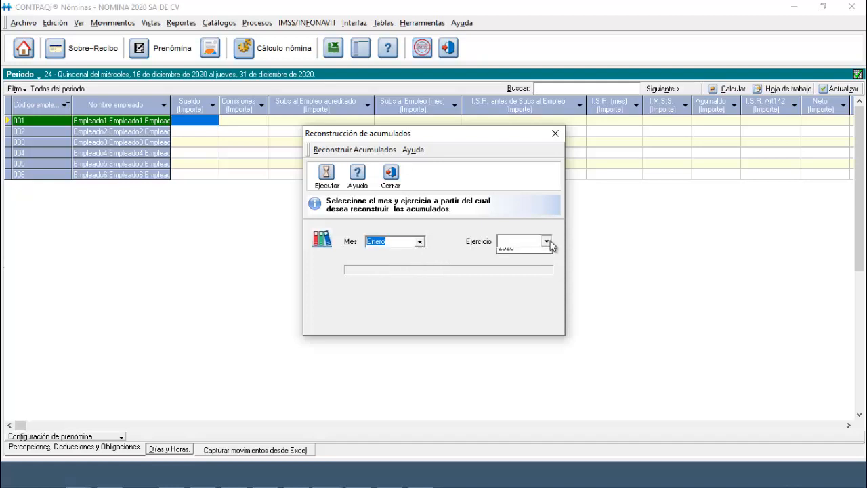
left_click(516, 253)
left_click(327, 177)
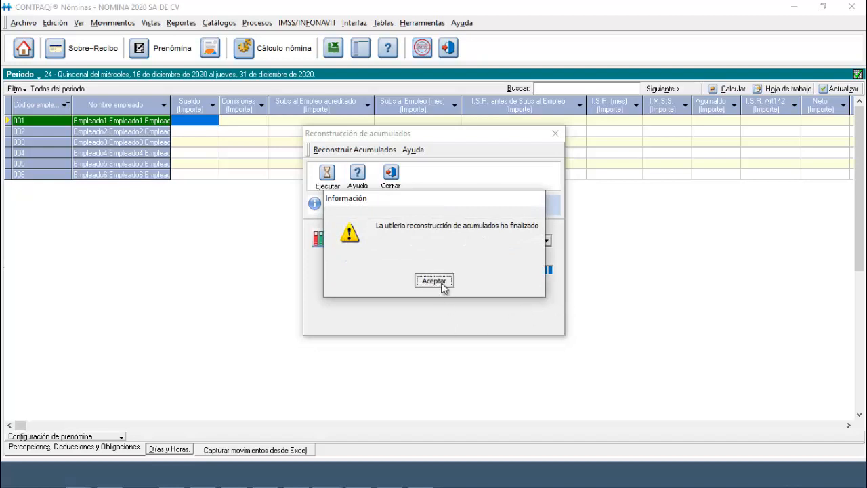
left_click(444, 285)
left_click(390, 176)
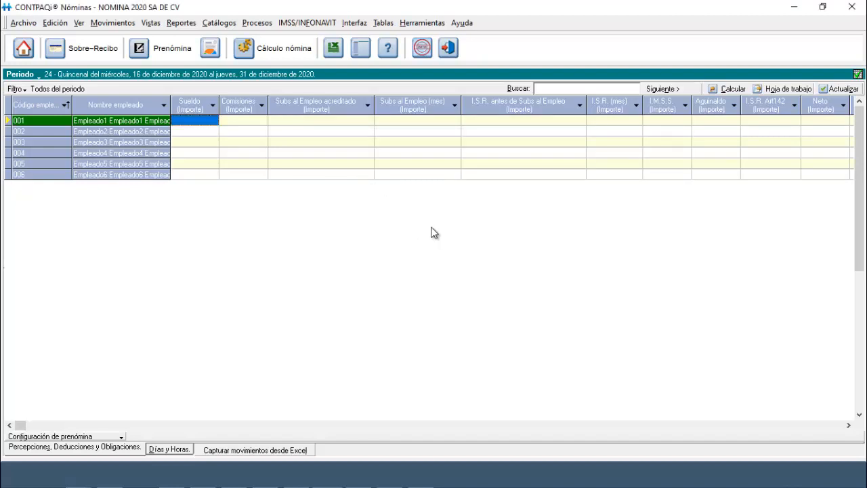
Run the Auditoría de conceptos gravados para ISR analysis
left_click(426, 23)
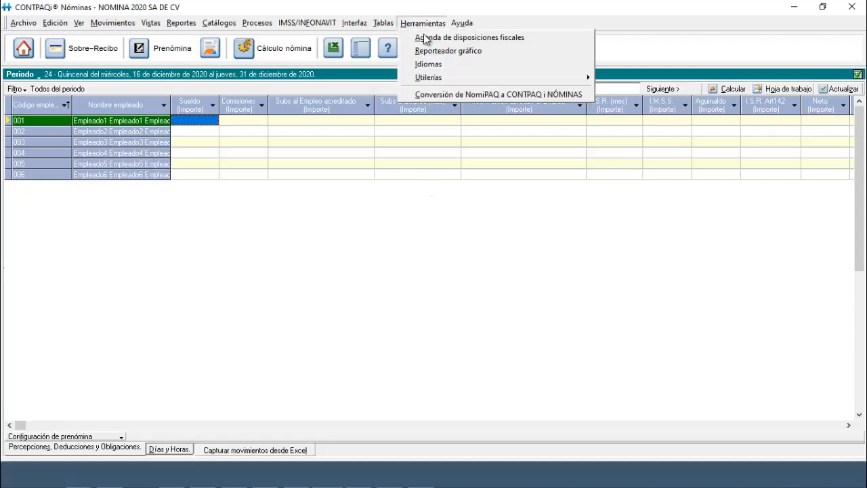
mouse_move(466, 78)
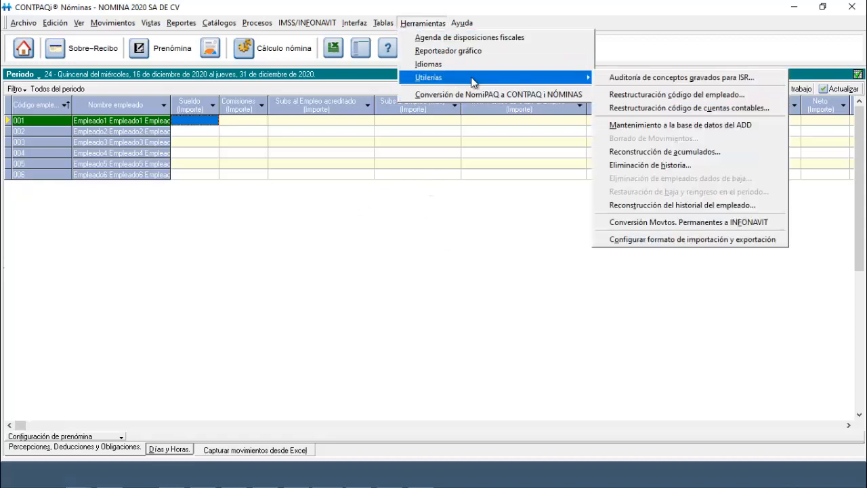
left_click(676, 78)
left_click(242, 103)
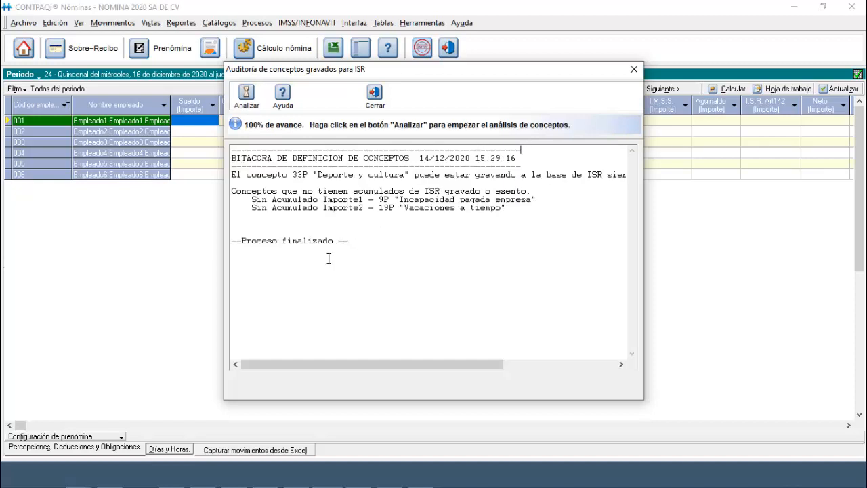
Examine the concepts flagged in the audit log and close the audit utility
left_click_drag(234, 175, 508, 218)
left_click(445, 236)
left_click_drag(294, 174, 320, 195)
left_click(319, 195)
left_click(375, 98)
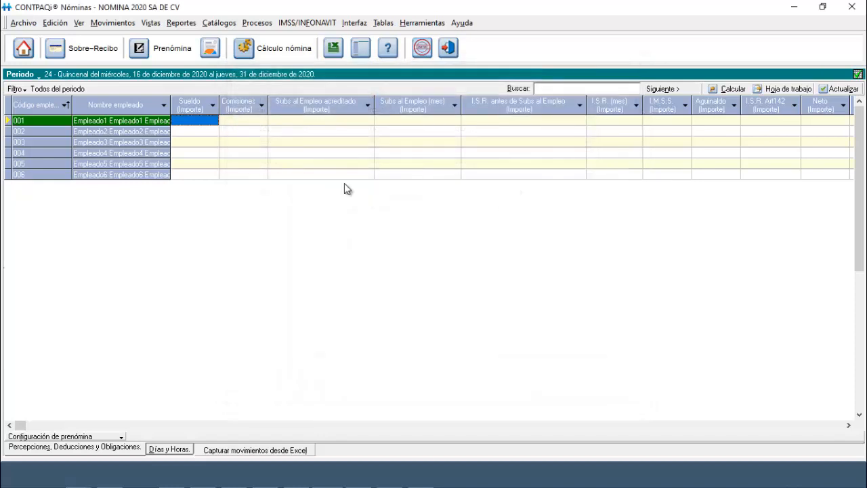
Start the Reconstrucción del historial del empleado from Quincenal period 1 of 2020, revising bajas y reingreso dates, días y horas incidences and salary modification dates
left_click(442, 24)
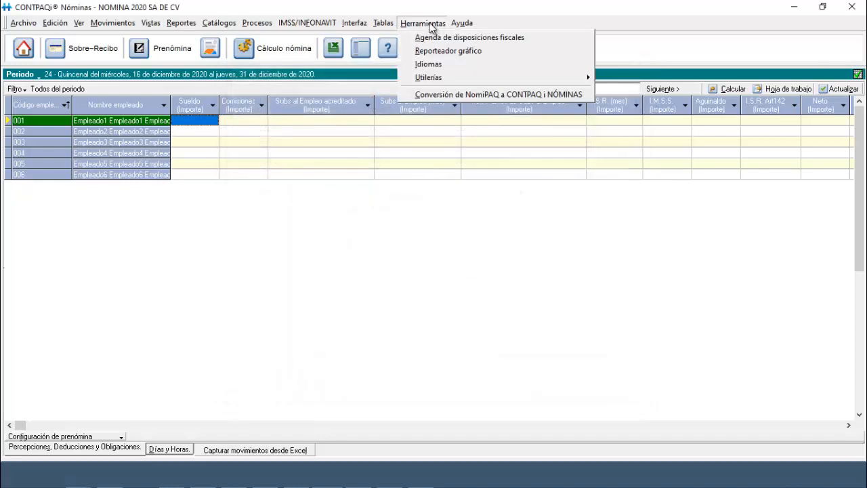
mouse_move(494, 77)
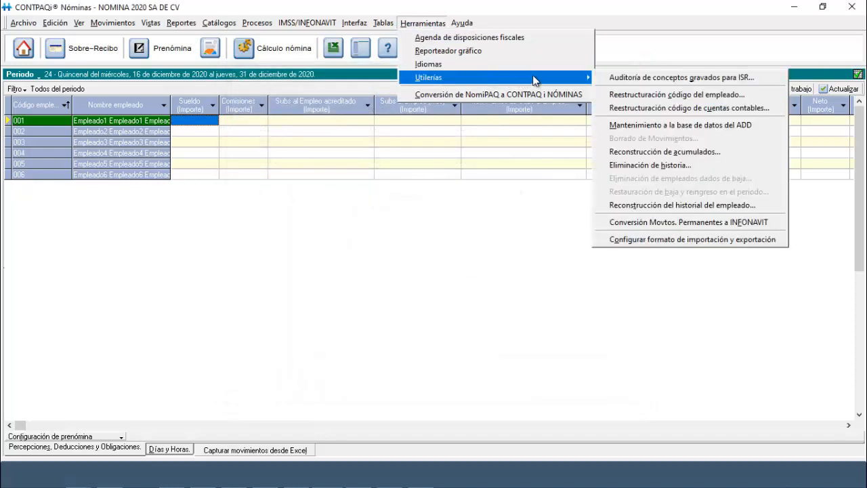
left_click(717, 206)
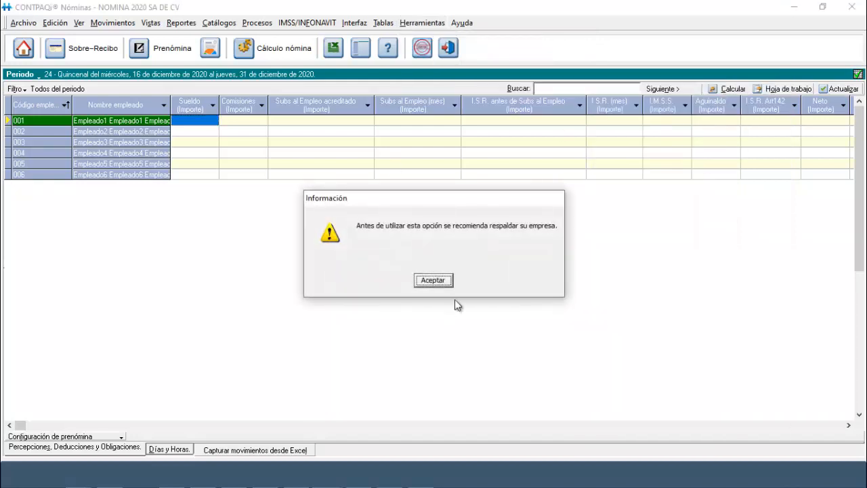
left_click(433, 280)
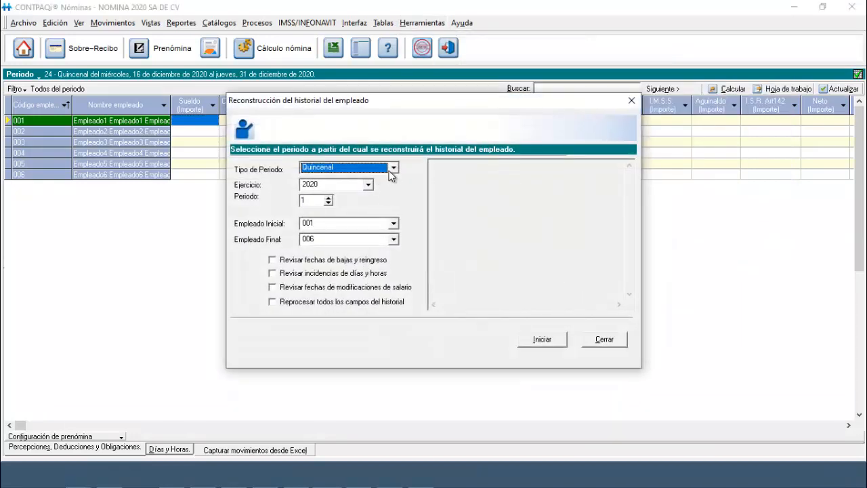
left_click(273, 261)
left_click(273, 273)
left_click(272, 287)
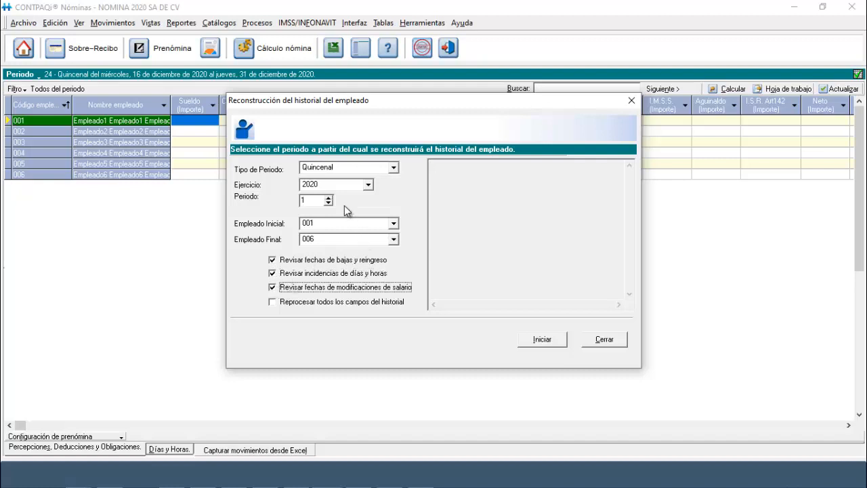
left_click(543, 338)
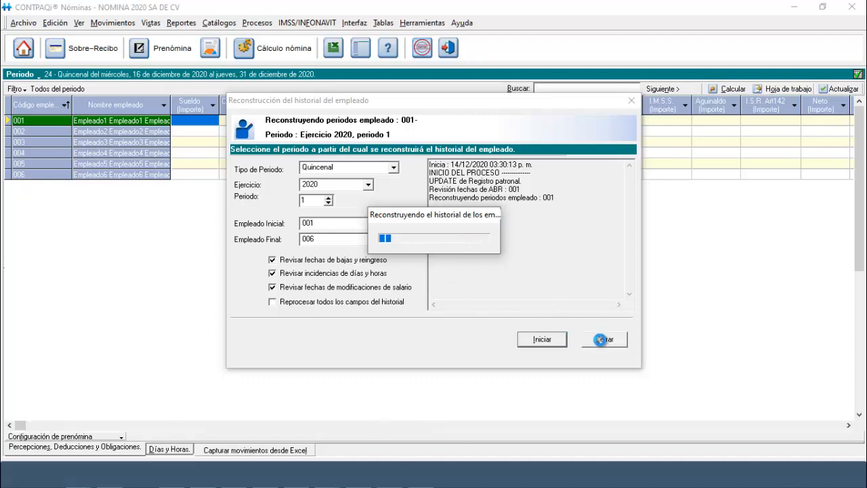
Close the employee history reconstruction and open the Cálculo anual module, continuing despite the employees without a calculation
left_click(600, 339)
left_click(257, 23)
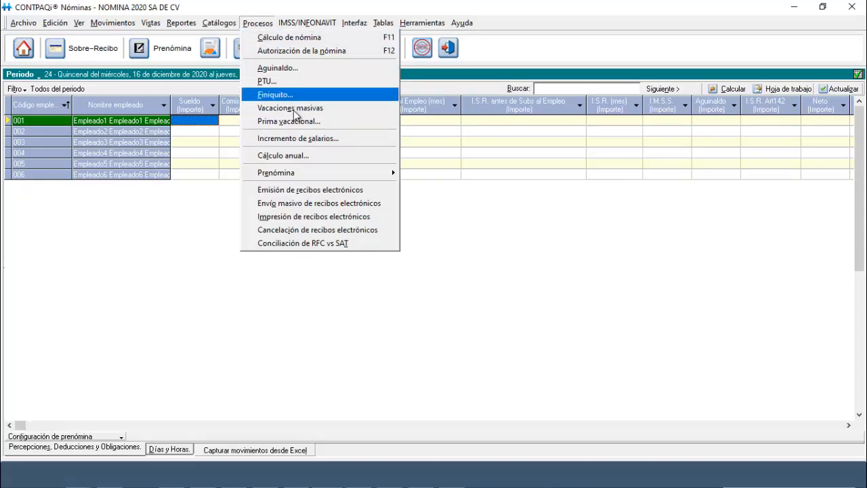
left_click(353, 156)
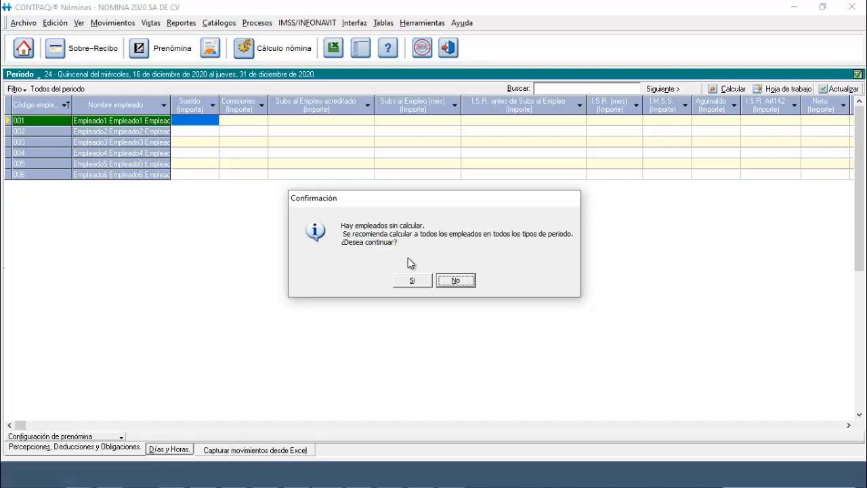
left_click(414, 280)
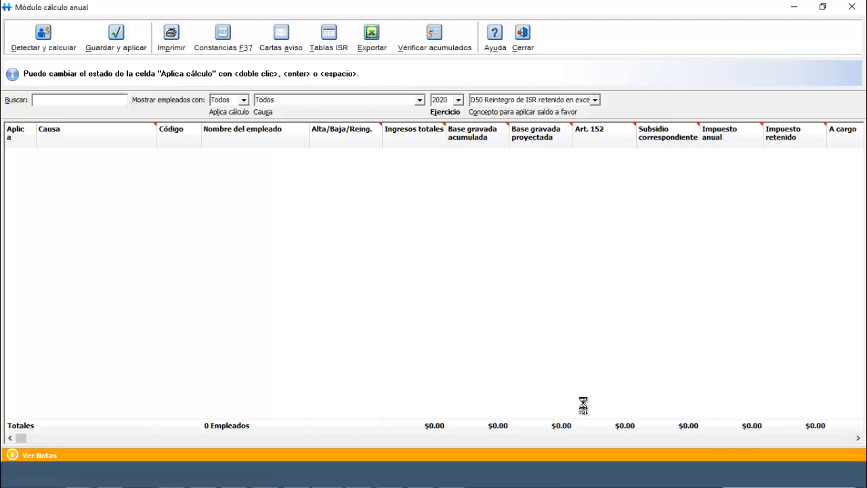
Expand the module's notes and detect and calculate the employees for the 2020 annual calculation
left_click(37, 456)
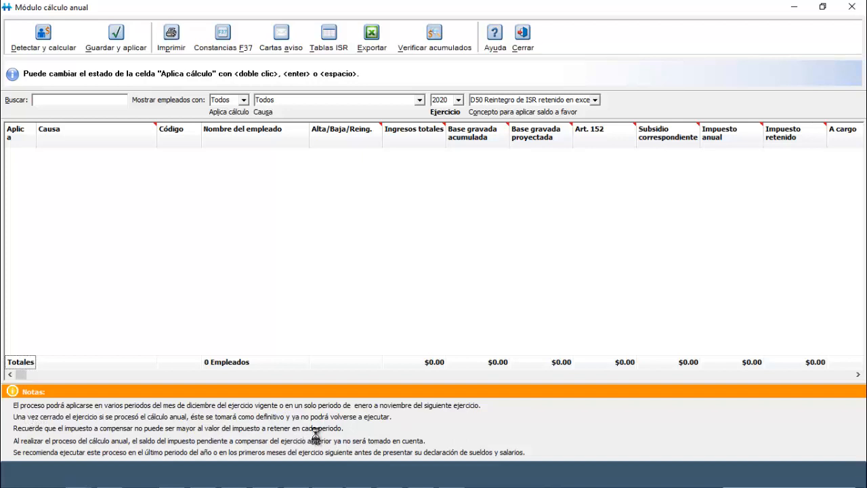
left_click(48, 38)
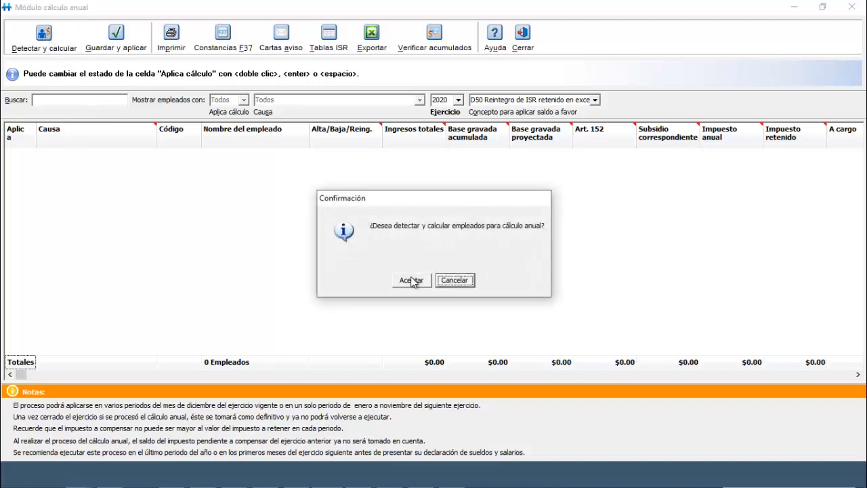
left_click(419, 283)
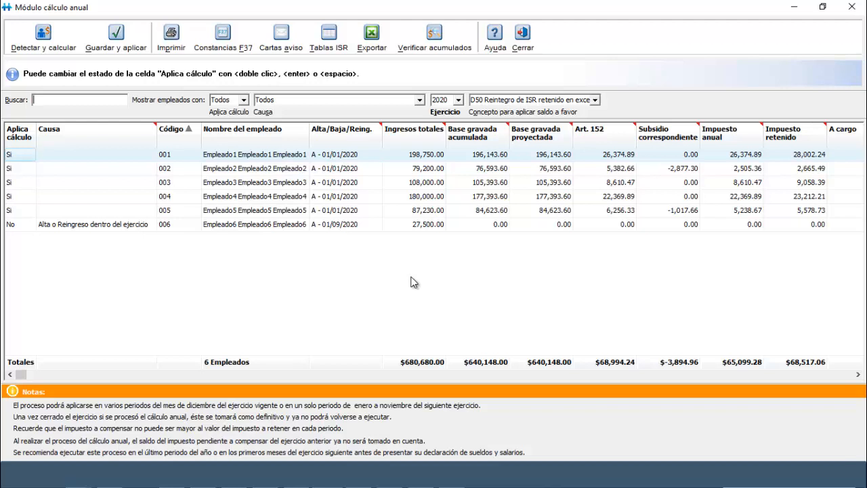
Examine why employee 006 is excluded from the annual calculation
left_click(82, 229)
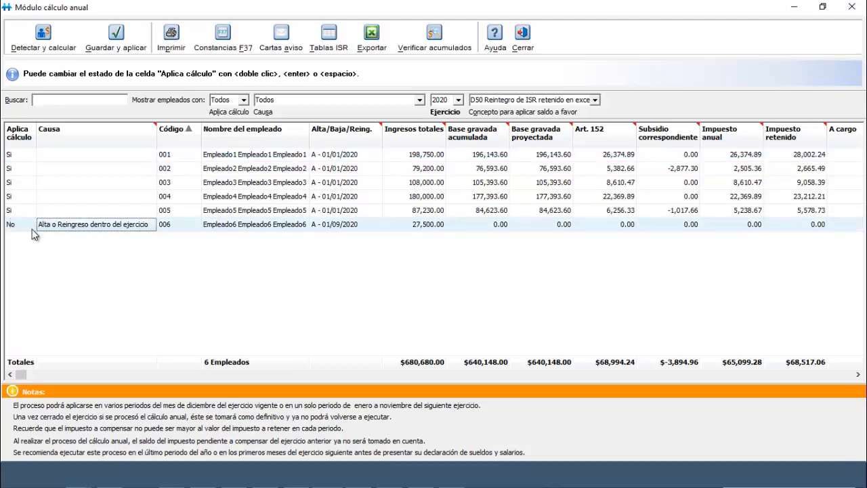
left_click(265, 228)
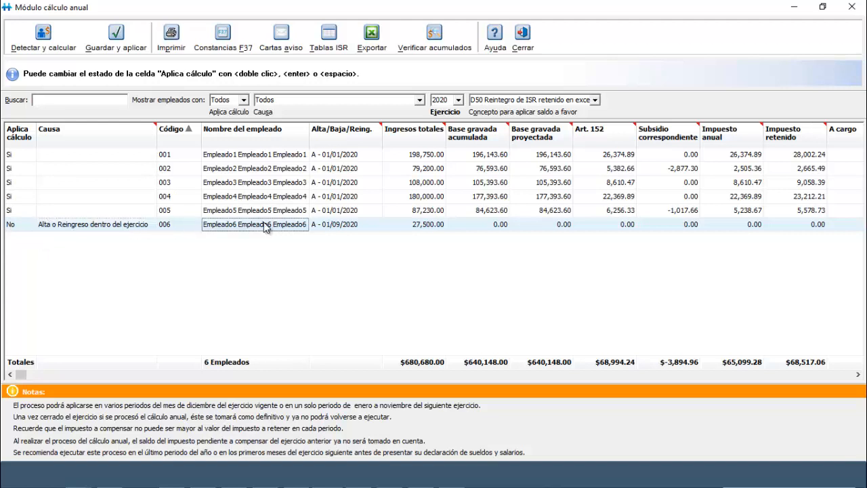
left_click(77, 232)
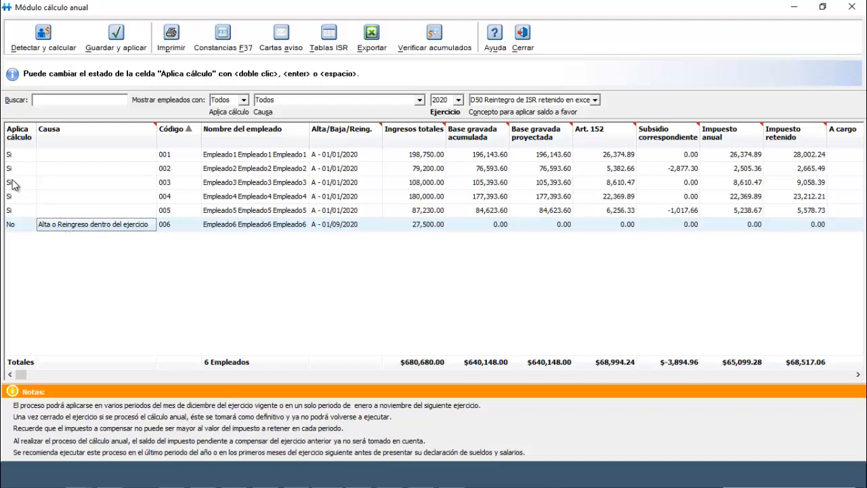
Set Aplica cálculo to No for employee 002
left_click(29, 157)
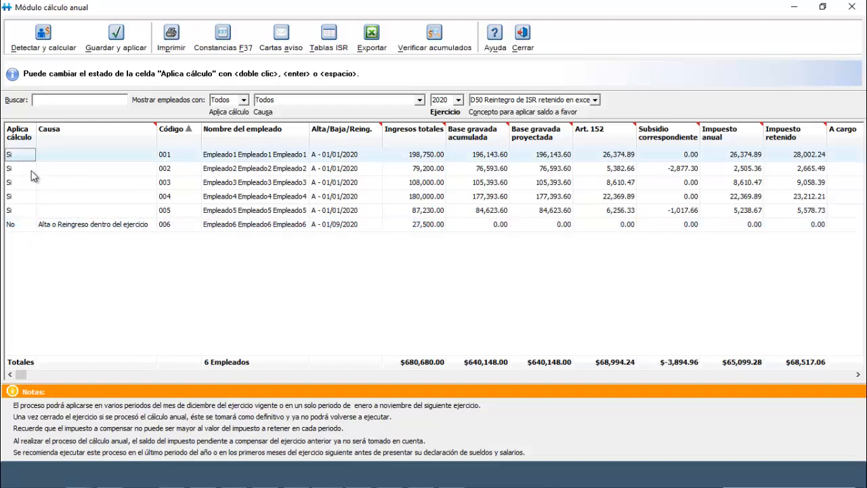
left_click(31, 171)
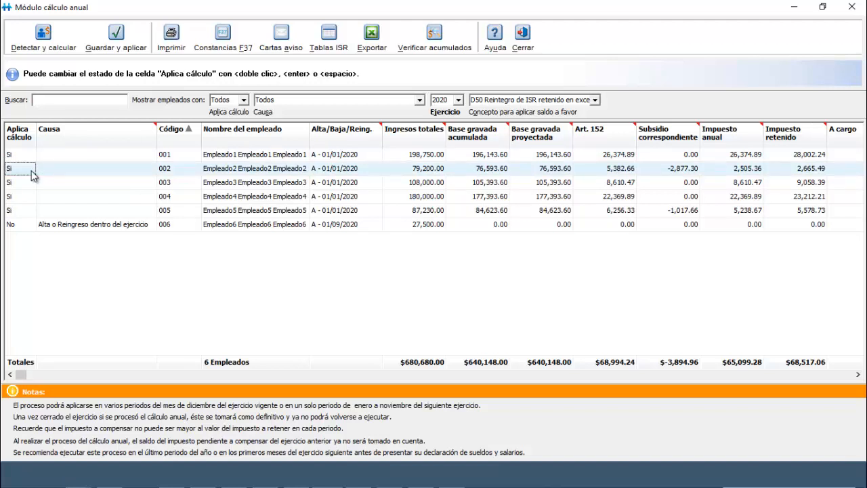
double_click(32, 174)
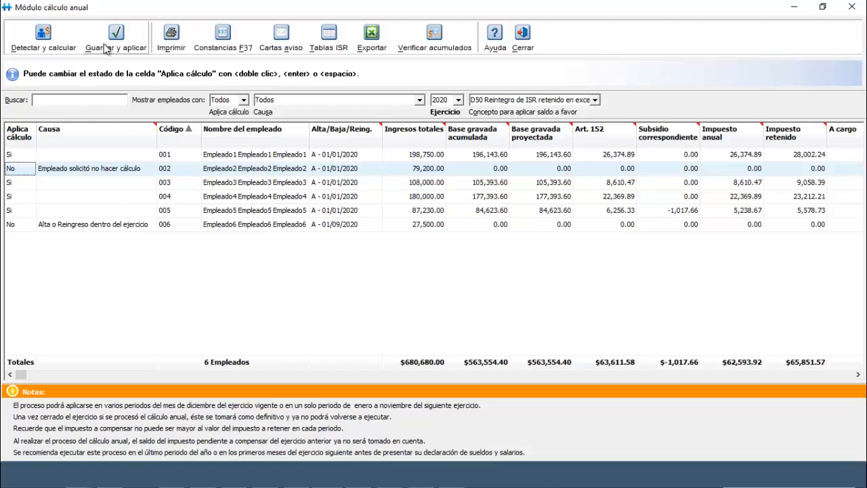
Generate the Aviso de no presentación de cálculo anual letter with 29090 as the Lugar de expedición, and read it through in Word
left_click(281, 38)
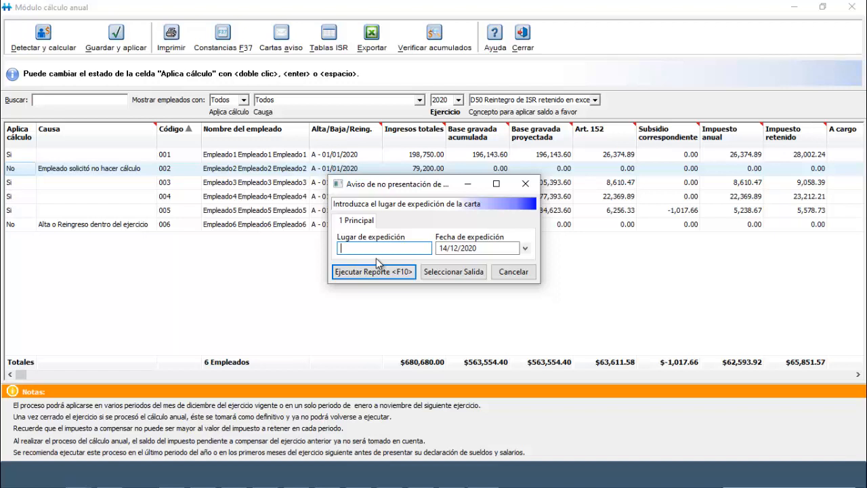
type("29090")
left_click(366, 274)
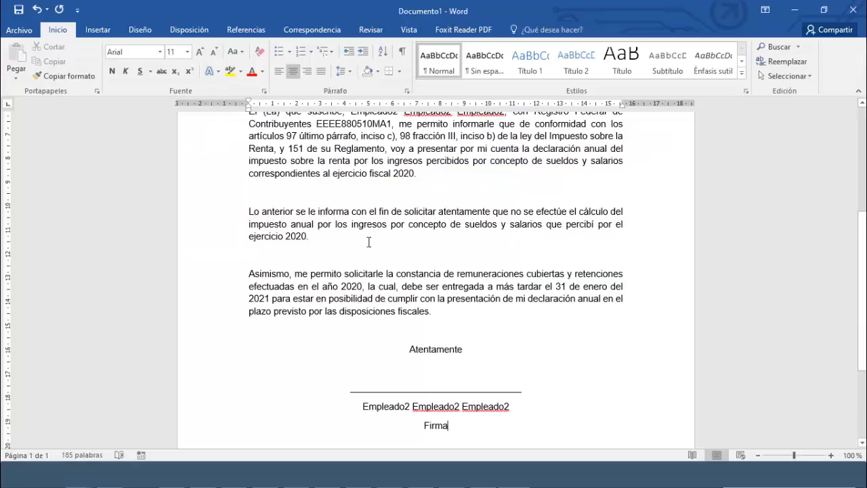
scroll(368, 245, "up", 5)
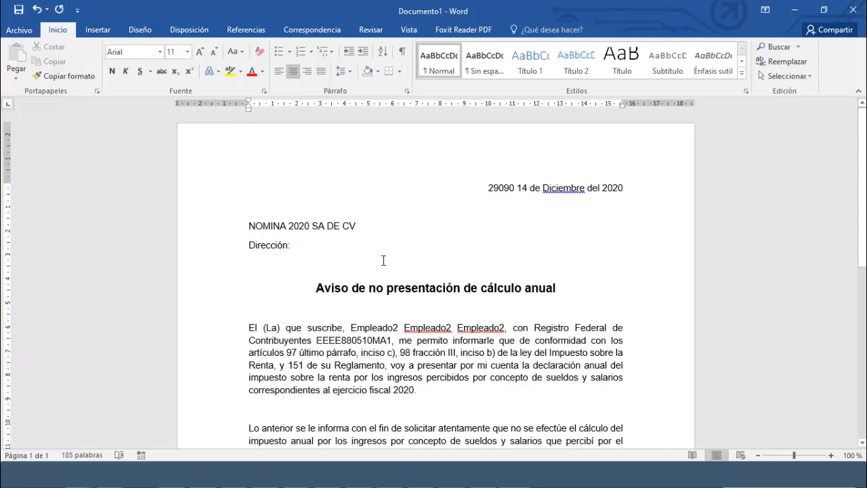
scroll(383, 260, "down", 3)
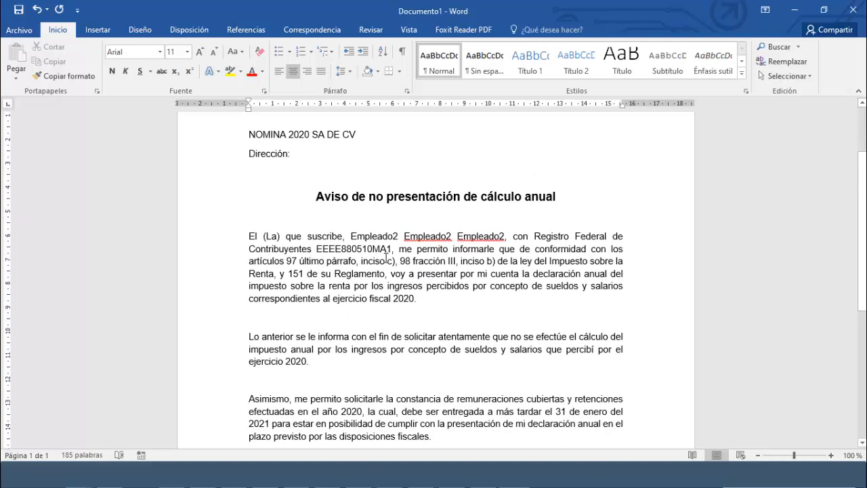
scroll(386, 260, "down", 3)
scroll(389, 259, "down", 6)
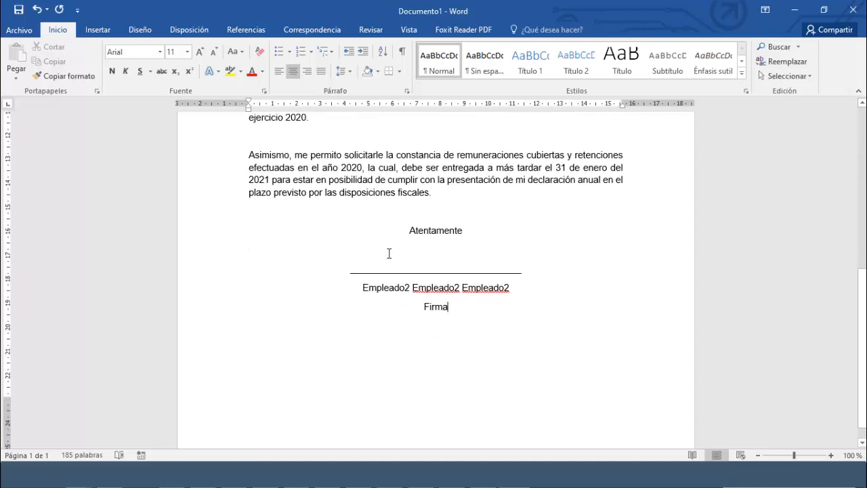
scroll(398, 247, "up", 4)
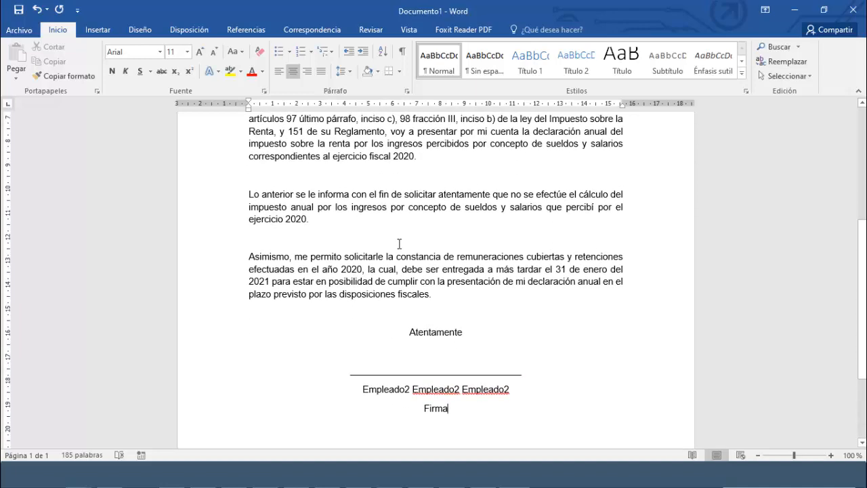
Close the notice letter and its report dialog, and set Aplica cálculo back to Si for employee 002
left_click(852, 10)
left_click(445, 263)
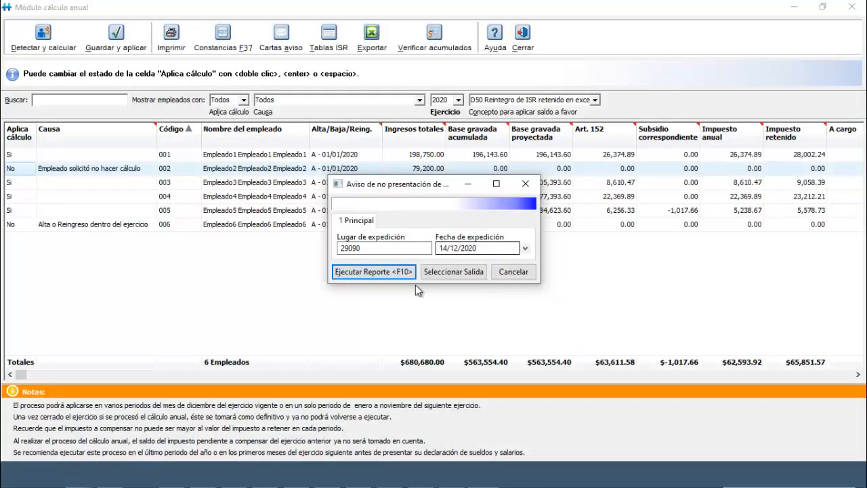
left_click(515, 271)
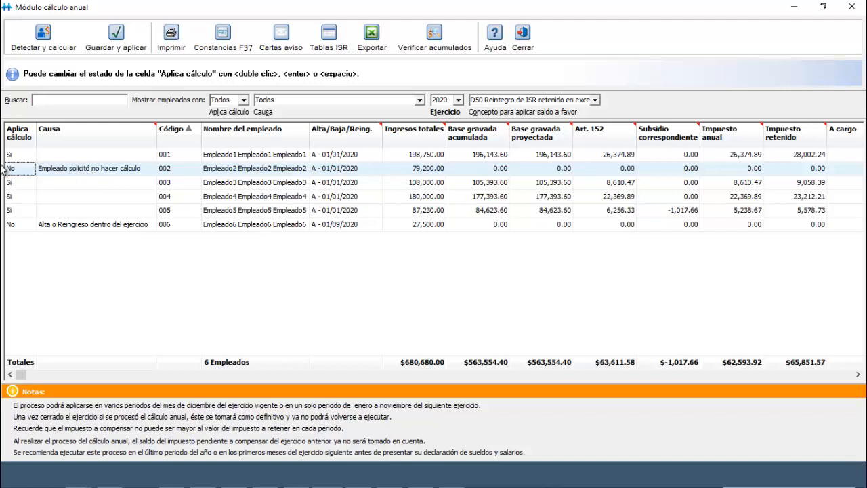
double_click(30, 175)
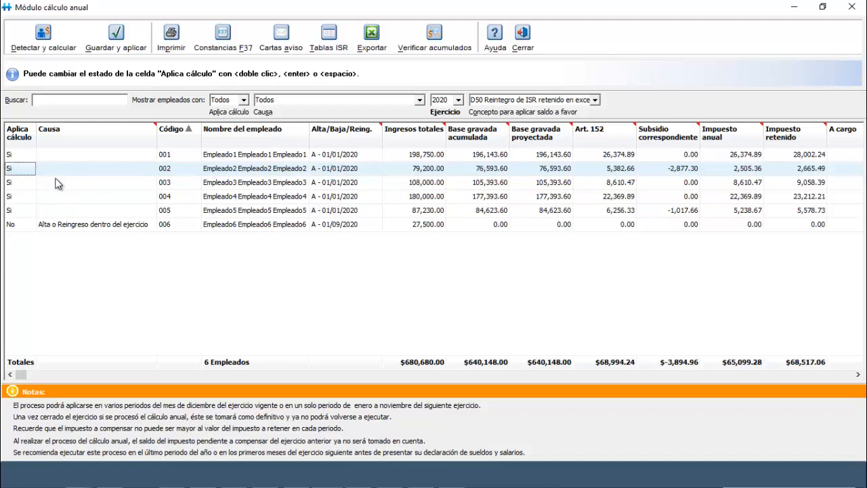
Examine employee 001's Ingresos totales and compare the Base gravada acumulada with the Base gravada proyectada
left_click(93, 157)
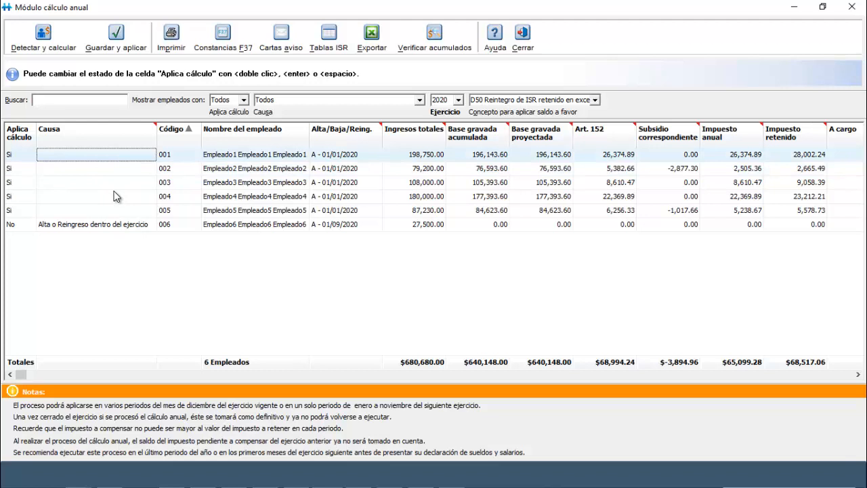
left_click(377, 153)
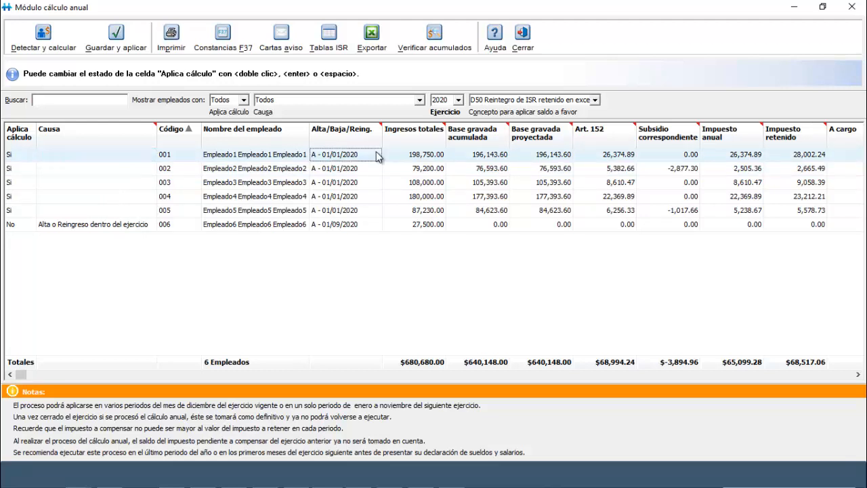
key("Right")
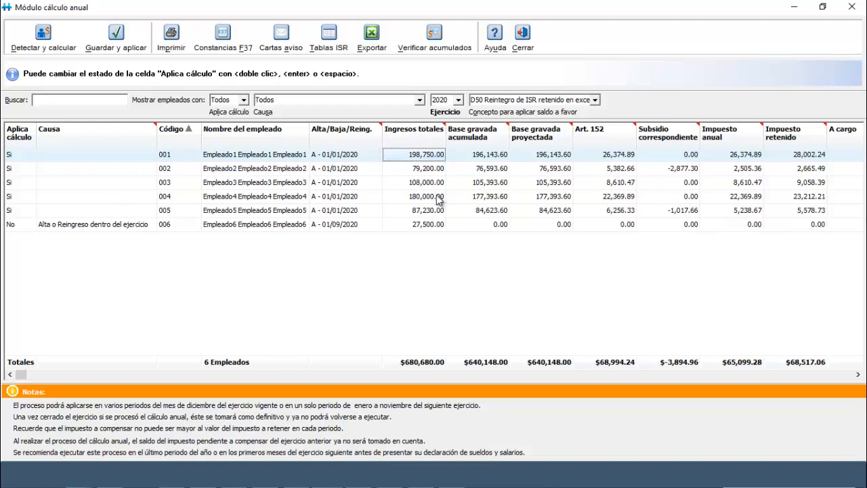
left_click(497, 158)
left_click(542, 159)
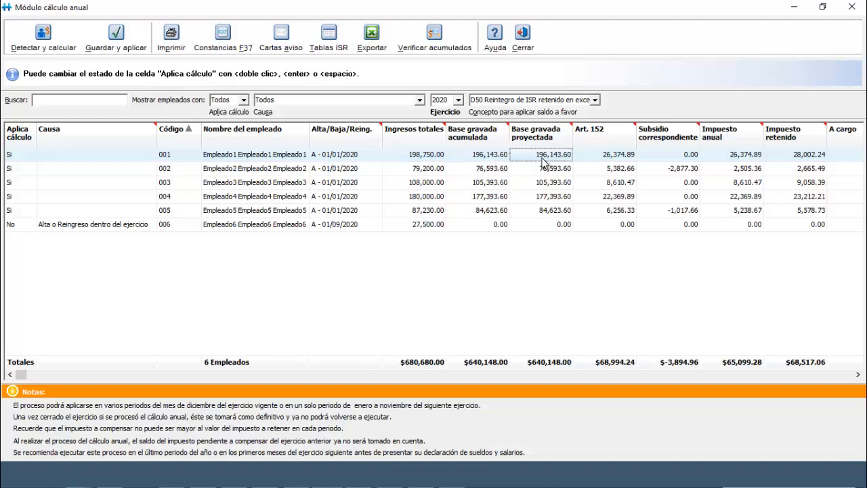
left_click(504, 156)
left_click(539, 159)
left_click(474, 156)
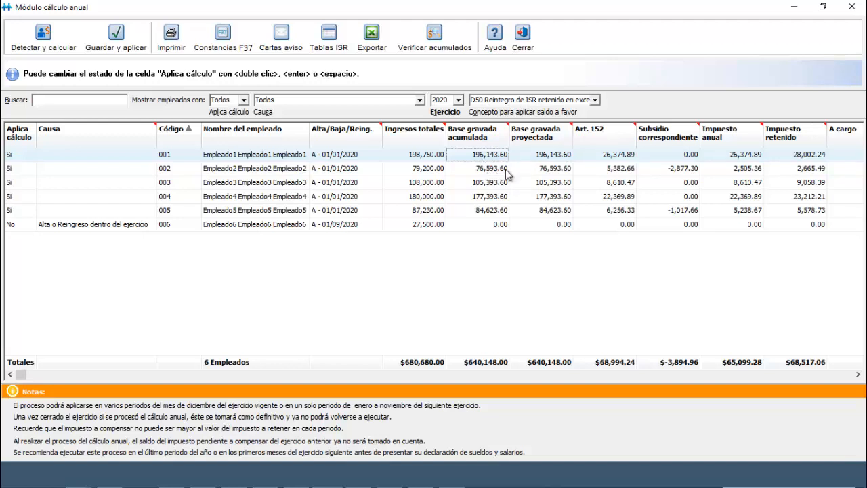
left_click(554, 155)
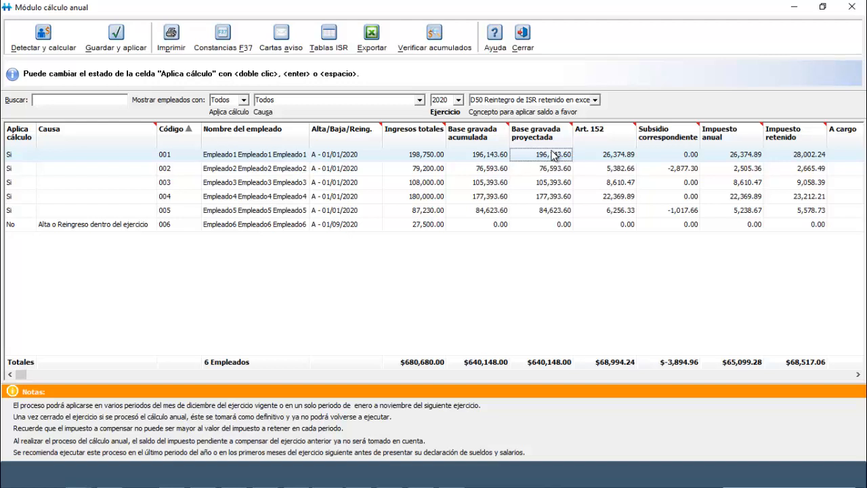
Examine employee 001's Art. 152, Subsidio correspondiente and Impuesto anual amounts
left_click(618, 158)
key("Right")
key("Right")
key("Right")
key("Right")
key("Right")
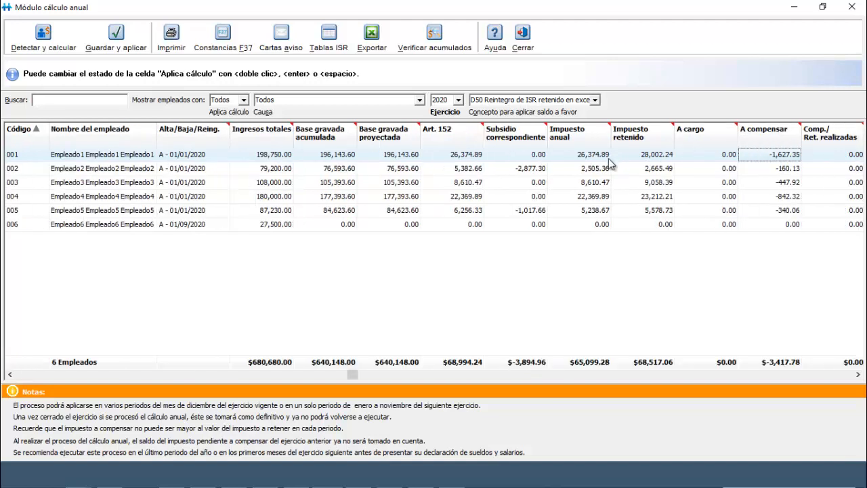
left_click(479, 157)
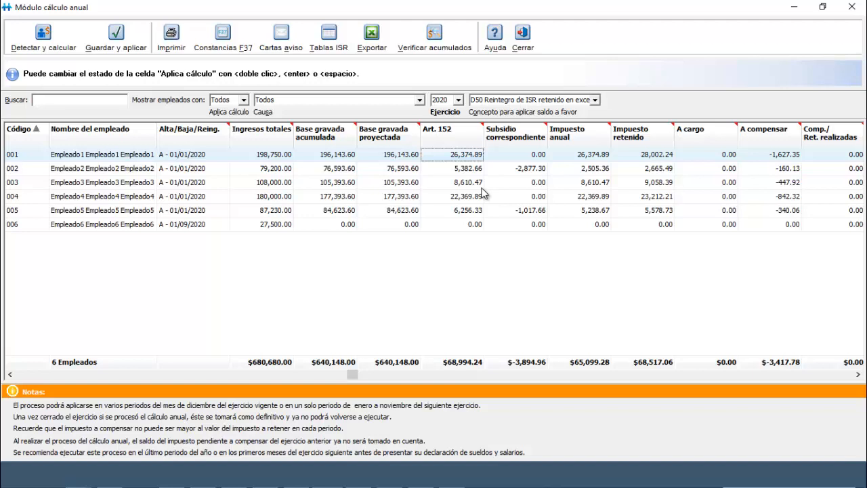
key("Right")
key("Right")
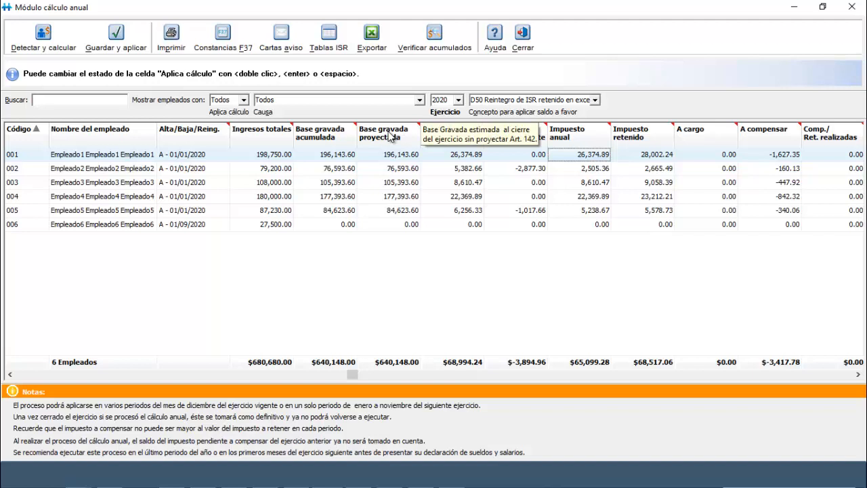
Read the column descriptions from Art. 152 through Impuesto retenido, and check employee 001's Impuesto retenido
mouse_move(464, 138)
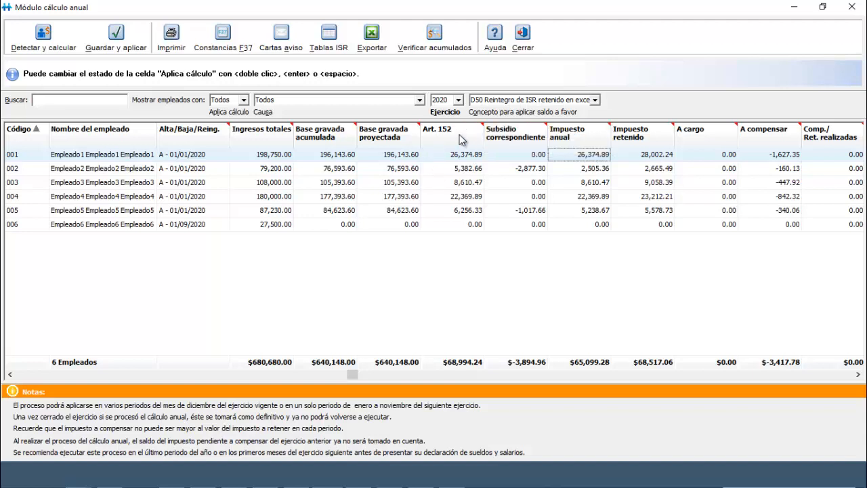
mouse_move(518, 143)
mouse_move(580, 140)
mouse_move(642, 140)
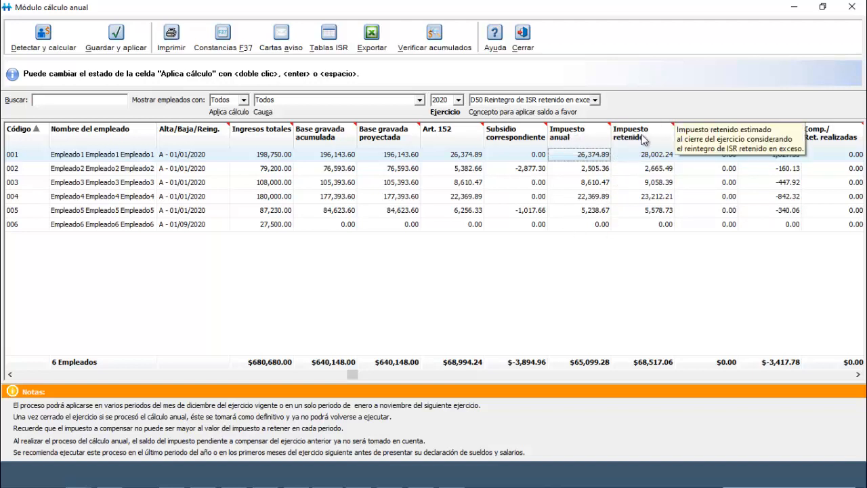
left_click(650, 168)
left_click(649, 155)
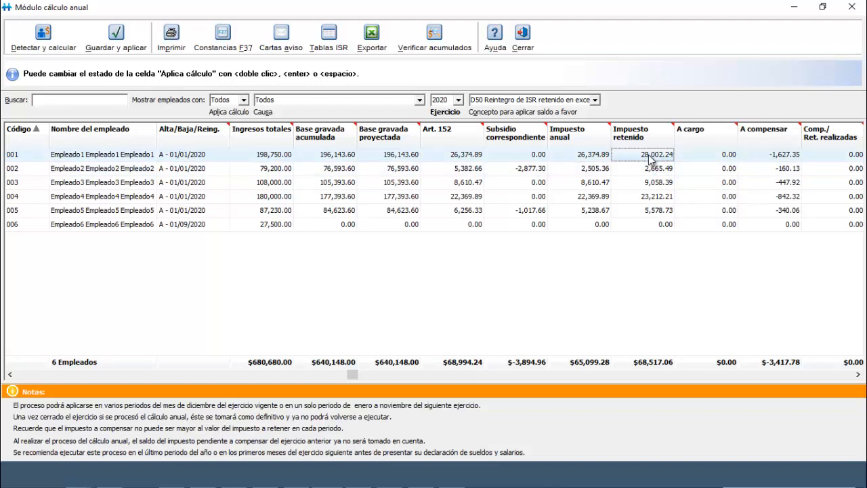
Examine employee 001's amounts from A cargo and A compensar through Impuesto a compensar final
key("Right")
key("Right")
key("Right")
key("Right")
key("Left")
key("Left")
key("Left")
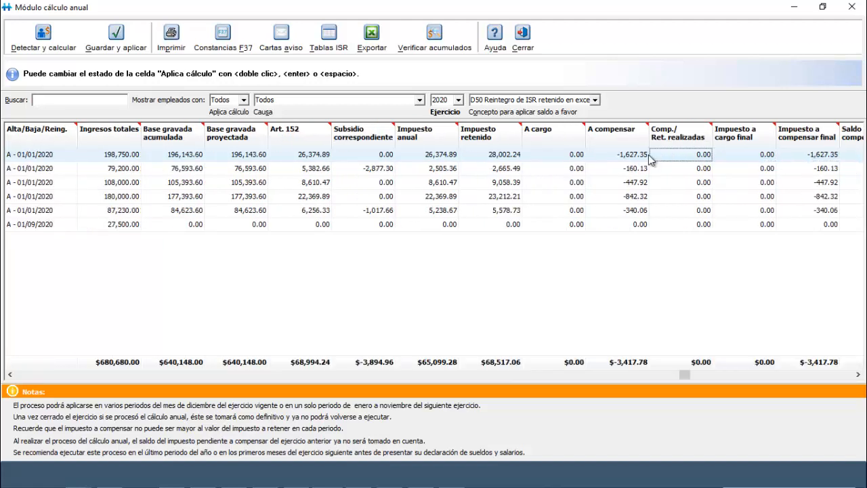
key("Right")
key("Right")
key("Right")
key("Right")
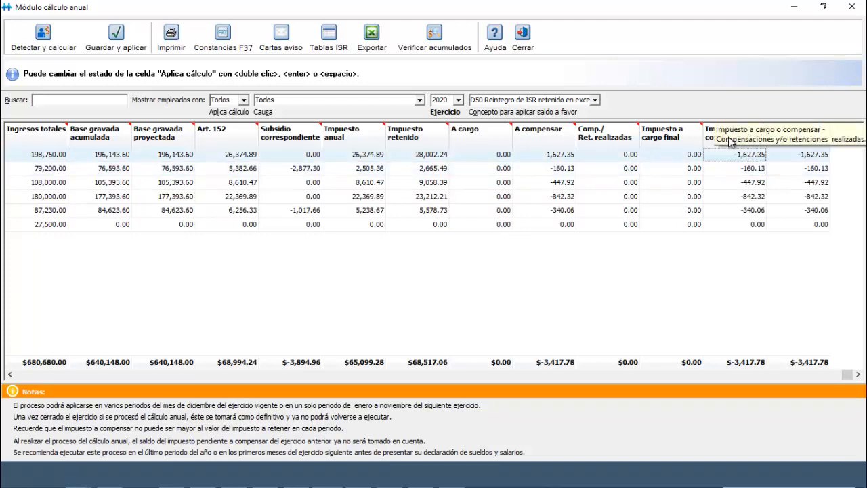
Check employee 001's Saldo a cargo/compensar amount and go back across the row to the Aplica cálculo column
left_click(795, 159)
key("Left")
key("Left")
key("Left")
key("Left")
key("Left")
key("Left")
key("Left")
key("Left")
key("Left")
key("Left")
key("Left")
key("Left")
key("Left")
key("Left")
key("Left")
key("Left")
key("Left")
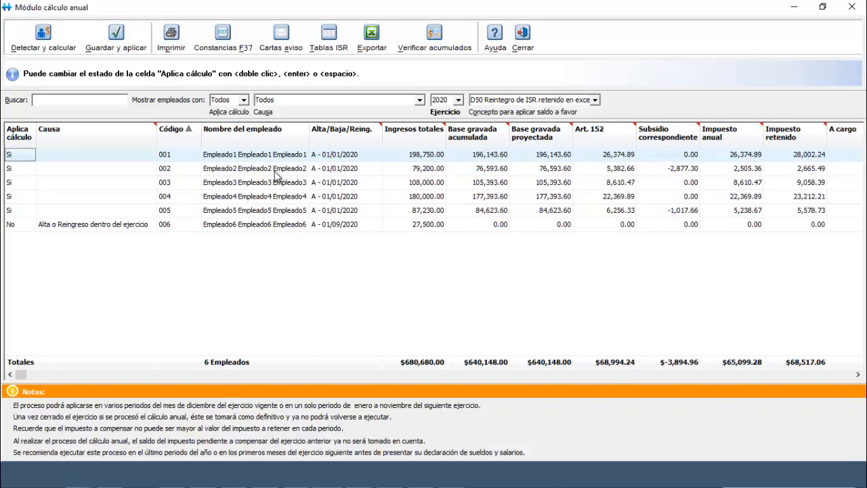
Export the annual calculation to Excel as CalculoAnual2020.xls in the company folder, replacing the existing file
left_click(371, 37)
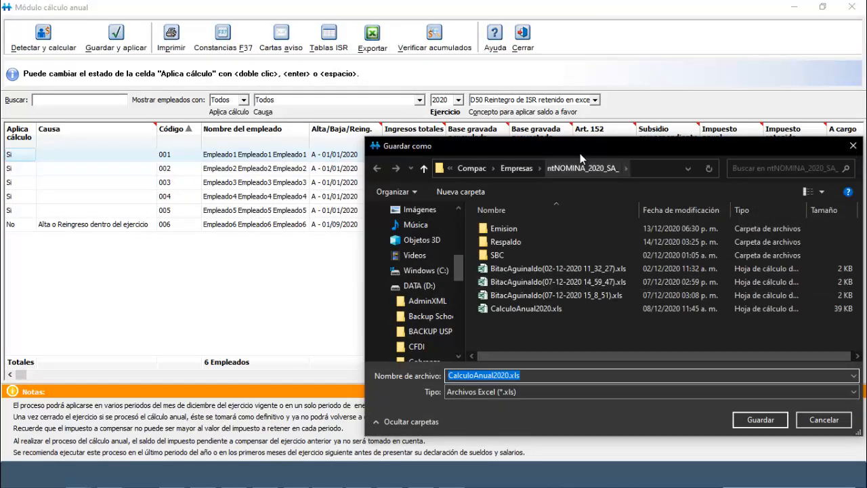
left_click_drag(605, 151, 402, 76)
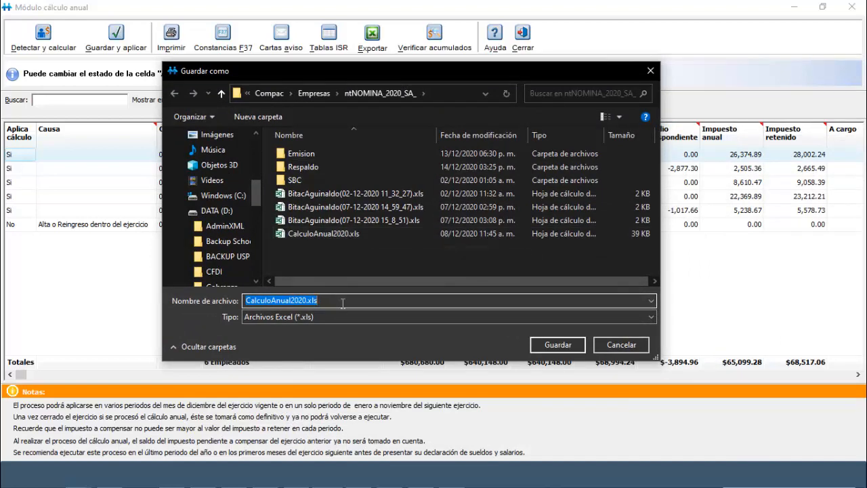
left_click(557, 345)
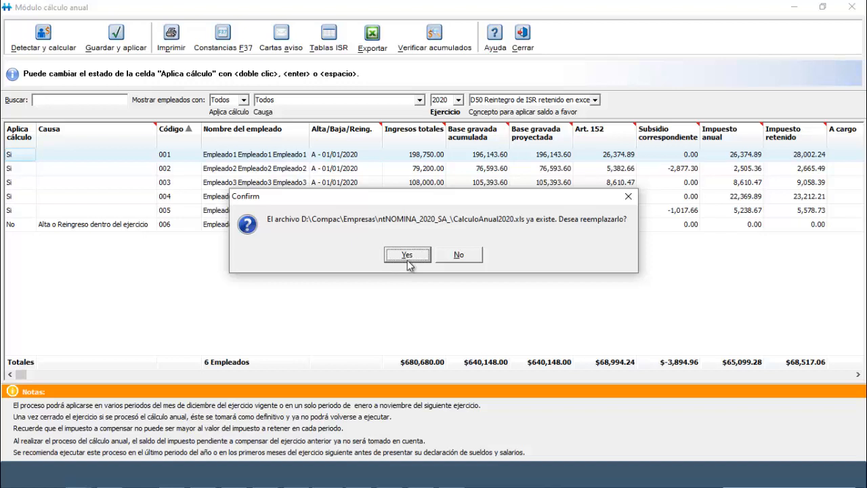
left_click(408, 262)
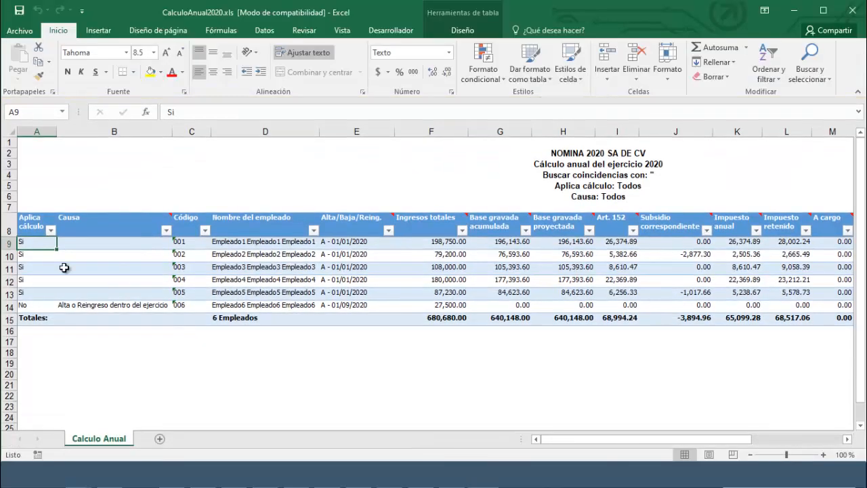
Review employee 001's row across all columns of the exported Calculo Anual sheet, then return to the Módulo cálculo anual
left_click(88, 247)
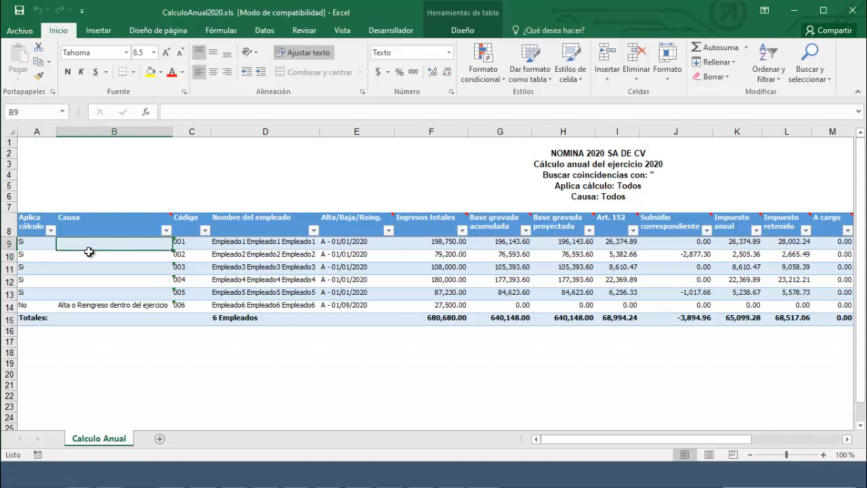
key("Right")
key("Right")
key("Right")
key("Right")
key("Right")
key("Right")
key("Right")
key("Right")
key("Right")
key("Right")
key("Right")
key("Right")
key("Right")
key("Right")
key("Right")
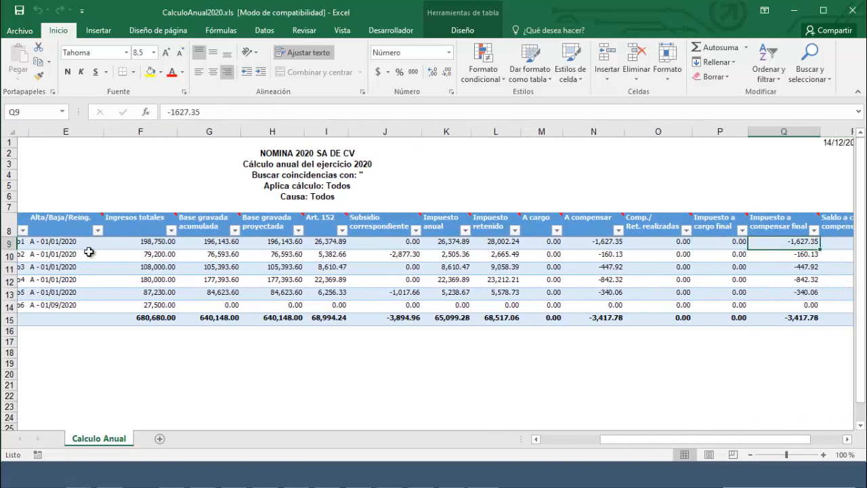
key("Left")
key("Left")
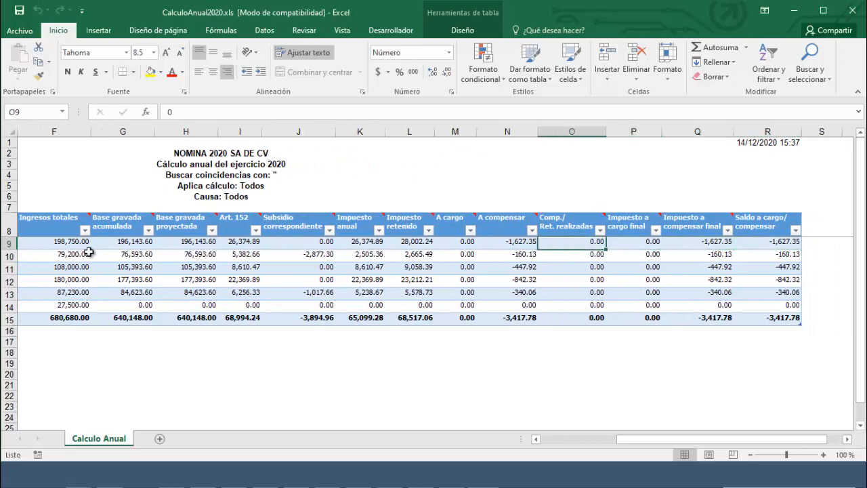
key("Right")
key("Right")
key("Right")
key("Left")
key("Left")
key("Left")
key("Left")
key("Left")
key("Left")
key("Left")
key("Left")
key("Left")
key("Left")
key("Left")
key("Left")
key("Left")
key("Left")
key("Left")
key("Left")
key("Left")
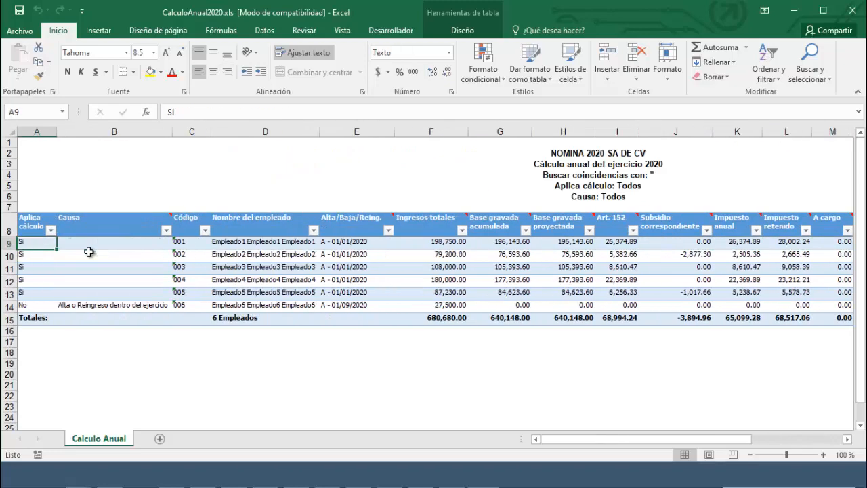
left_click(793, 11)
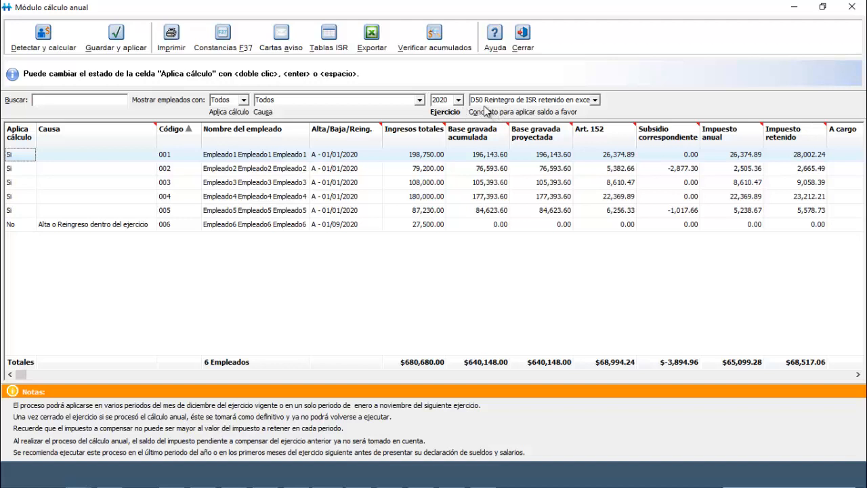
Review the concepts for applying the balance in favor and choose D50 Reintegro de ISR retenido en exceso (OP001)
left_click(595, 100)
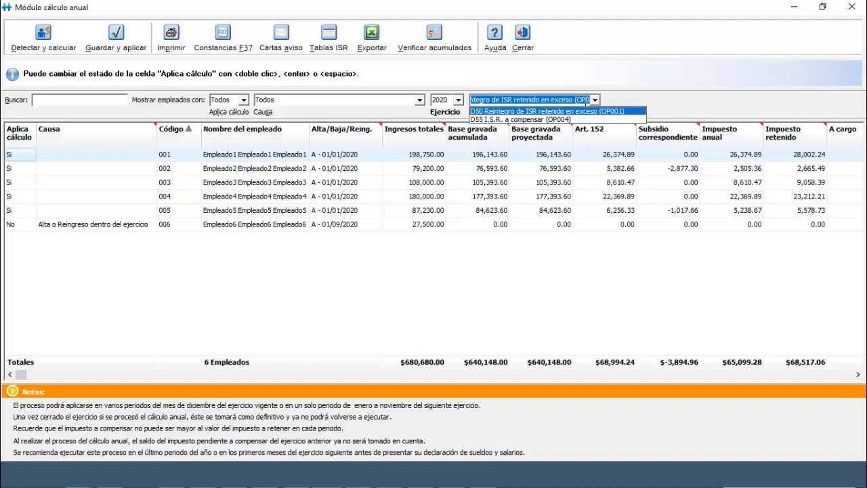
left_click(475, 111)
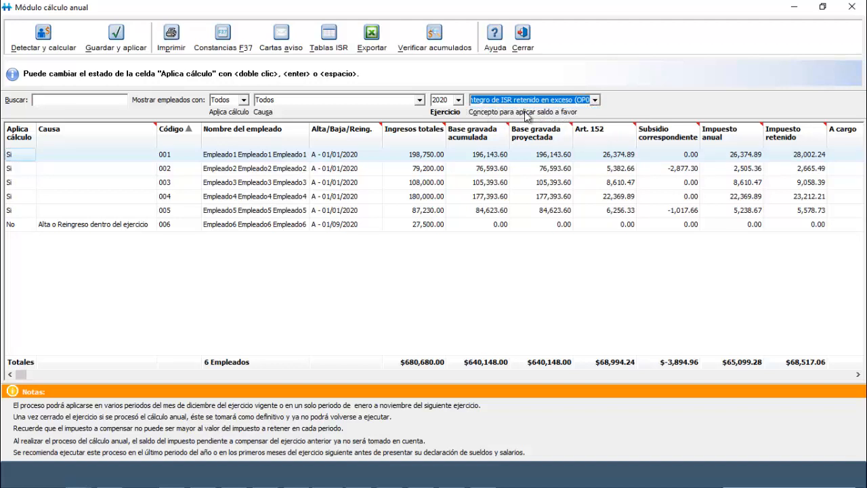
left_click(595, 101)
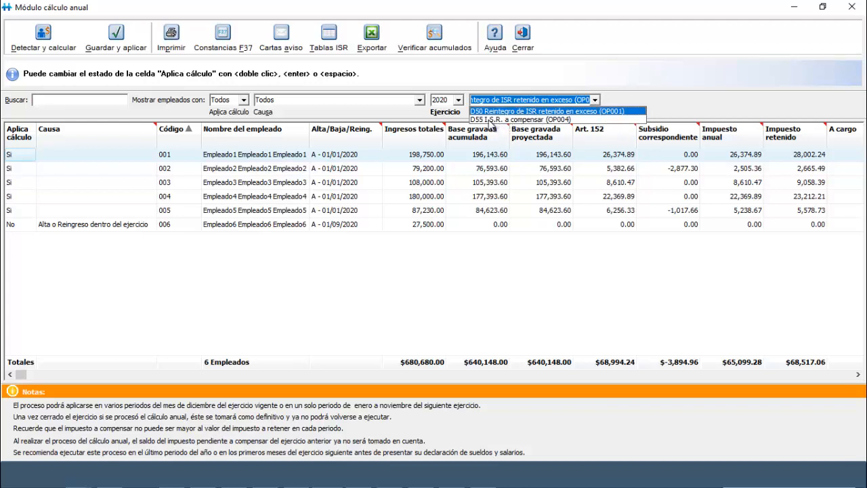
left_click(655, 99)
left_click(537, 100)
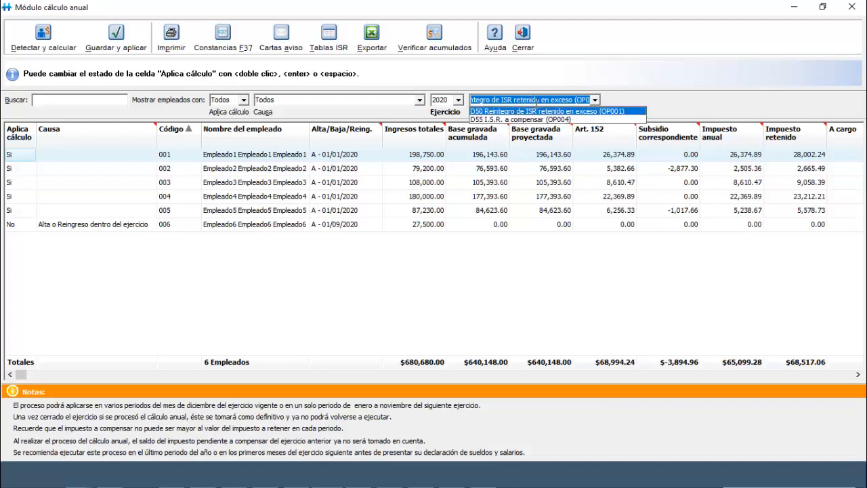
left_click(562, 111)
key("shift+Tab")
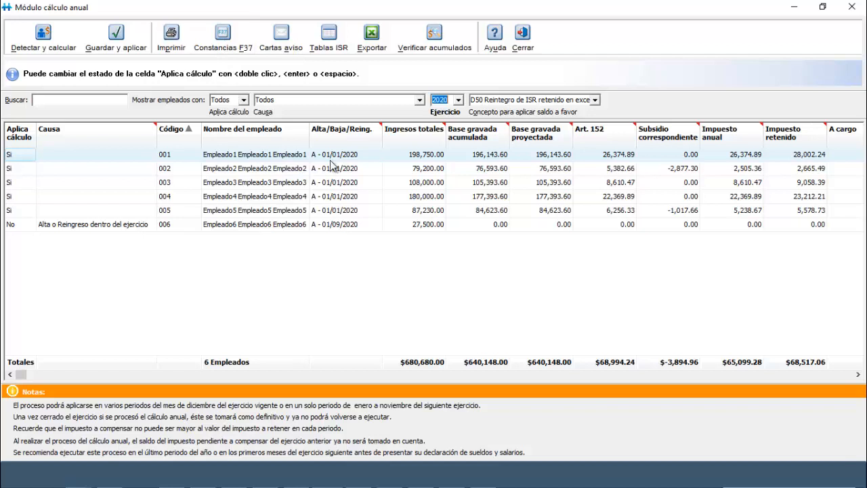
Open employee 001's Cálculo anual detallado report, examine its amounts by period, and close it
left_click(82, 162)
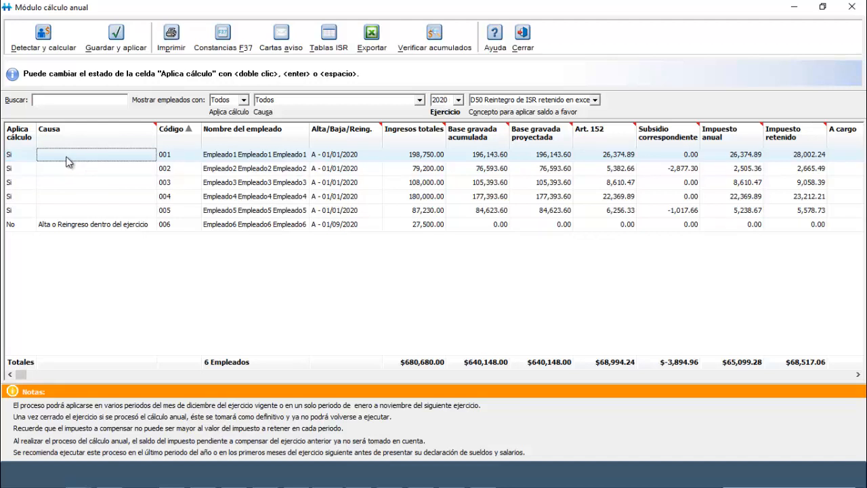
right_click(47, 163)
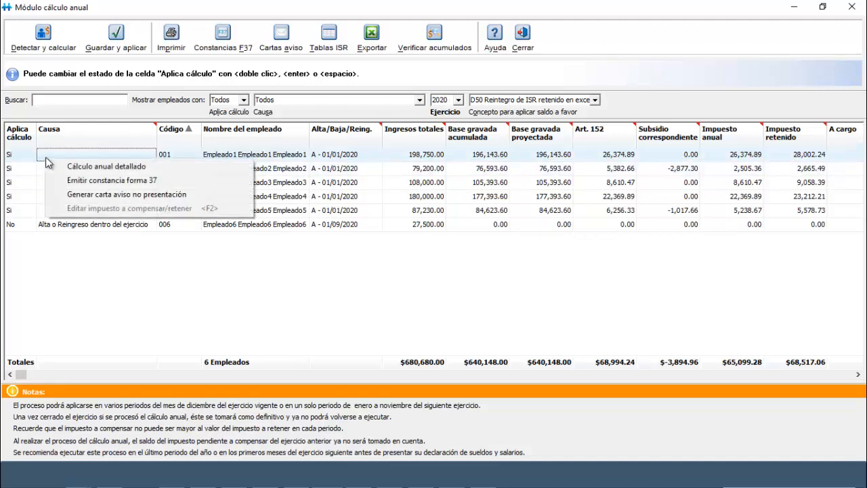
left_click(108, 167)
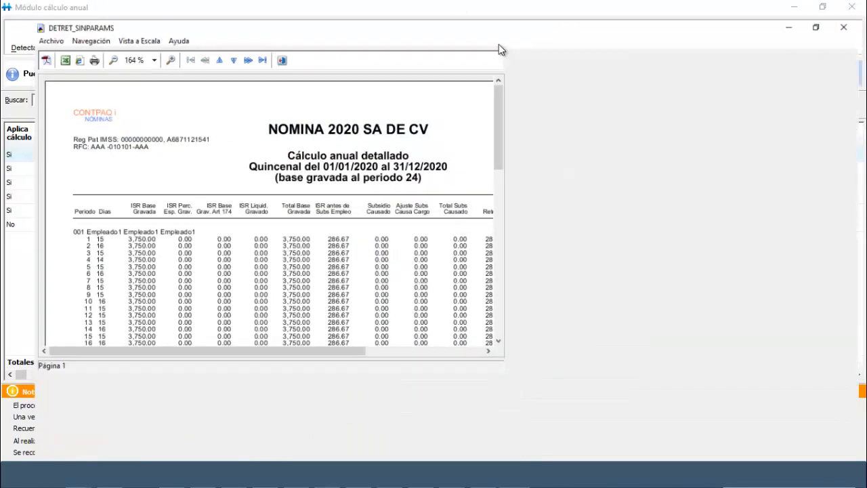
left_click(494, 43)
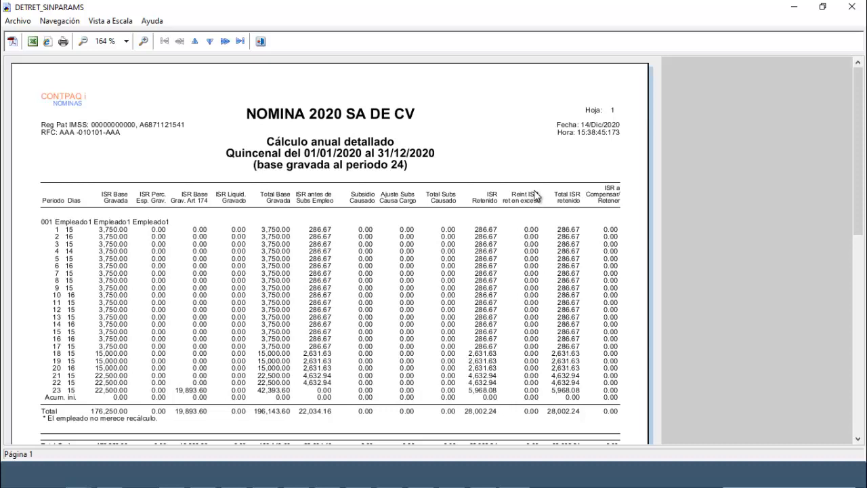
mouse_move(857, 117)
left_mouse_down()
mouse_move(855, 163)
mouse_move(855, 124)
left_mouse_up()
left_click(260, 41)
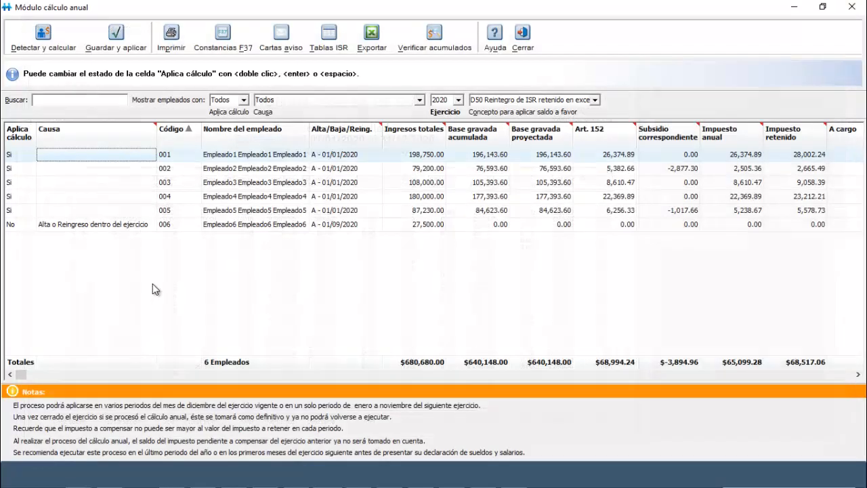
right_click(118, 159)
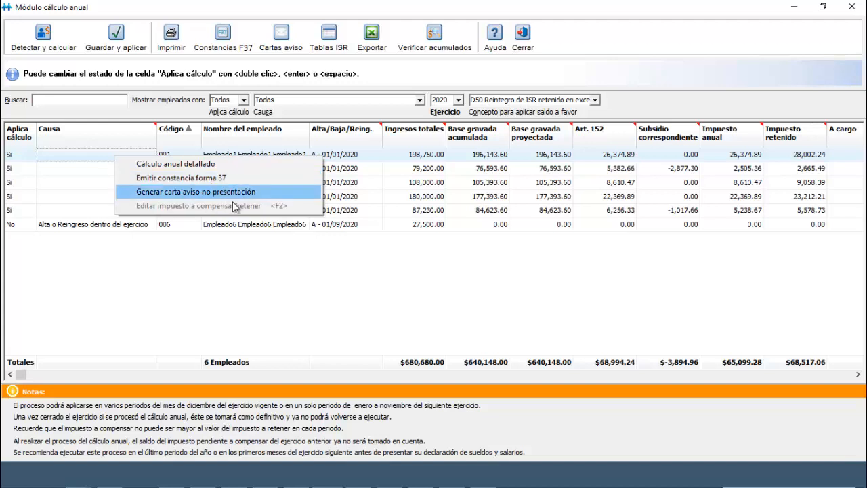
key("Escape")
left_click(284, 195)
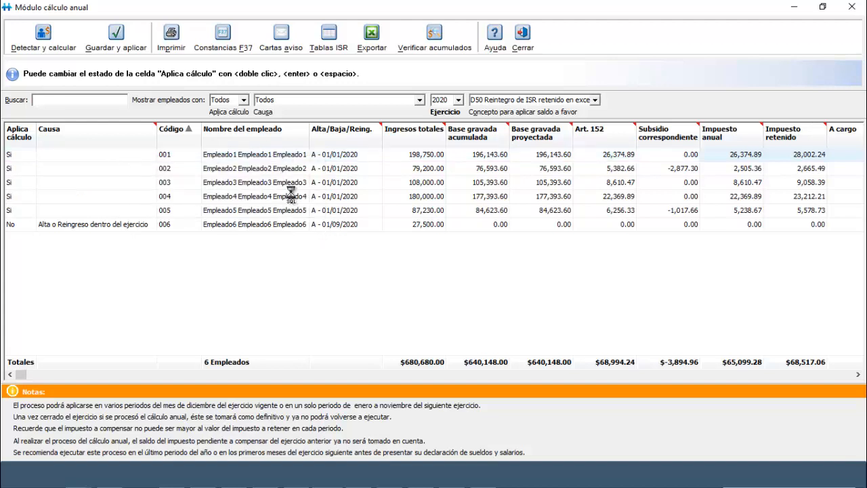
key("Up")
key("Up")
key("Up")
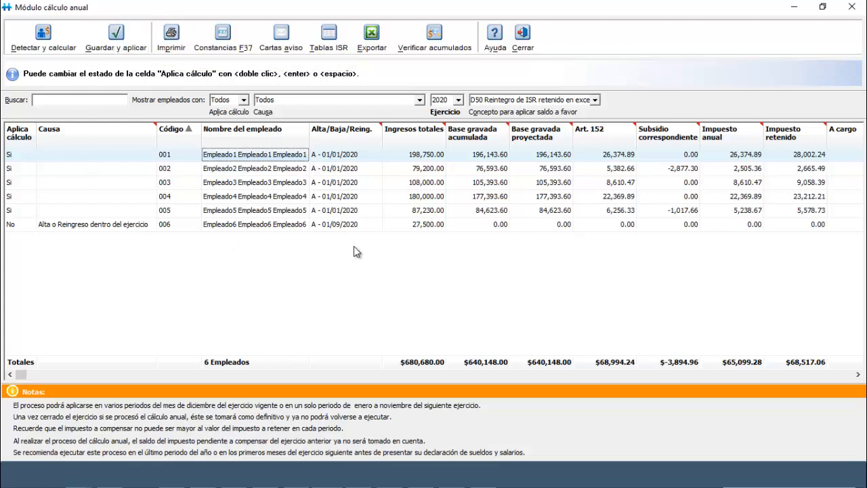
Generate the accumulated amounts verification report in Excel for the 2020 fiscal year
left_click(443, 44)
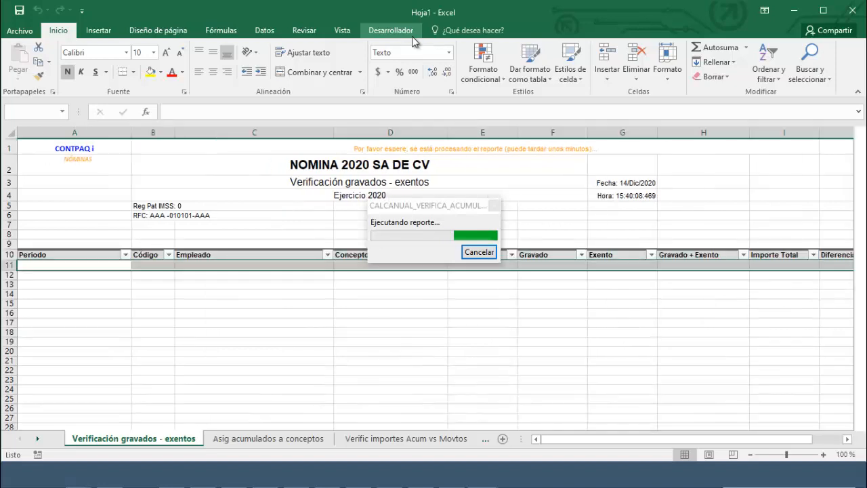
left_click(54, 287)
key("Up")
key("Up")
key("Up")
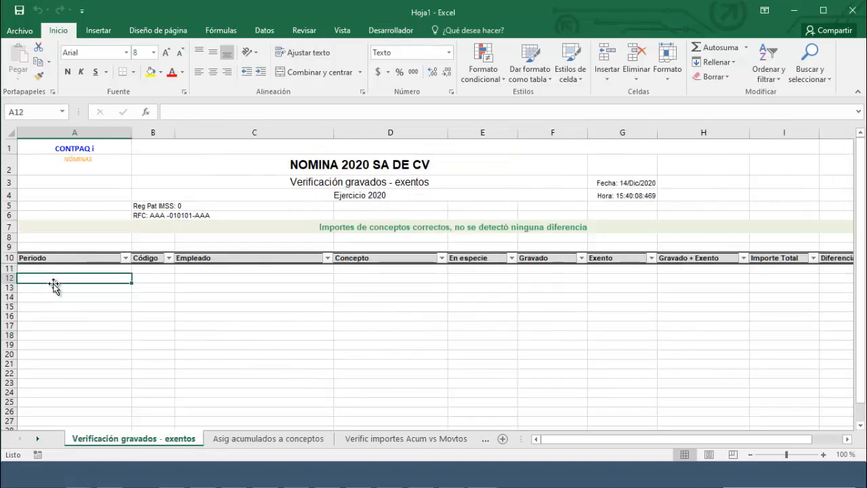
key("Down")
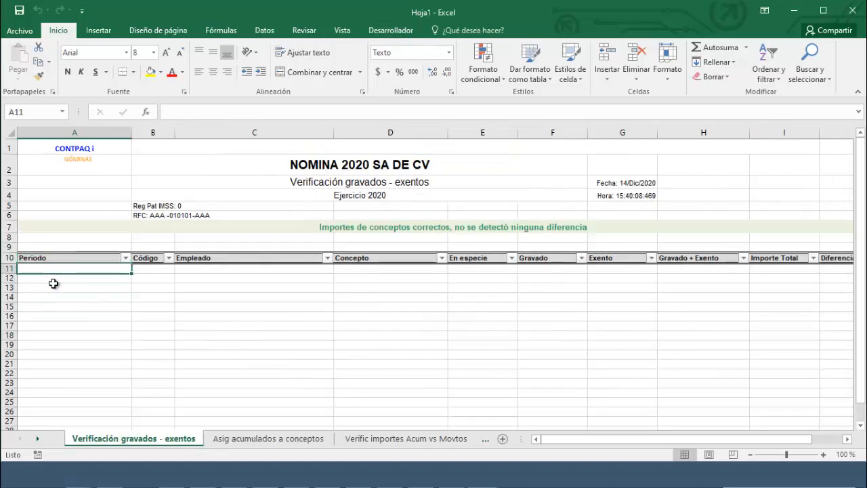
Examine the columns of the Verificación gravados - exentos sheet, starting from Periodo
key("Right")
key("Right")
key("Right")
key("Right")
key("Right")
key("Right")
key("Right")
key("Right")
key("Right")
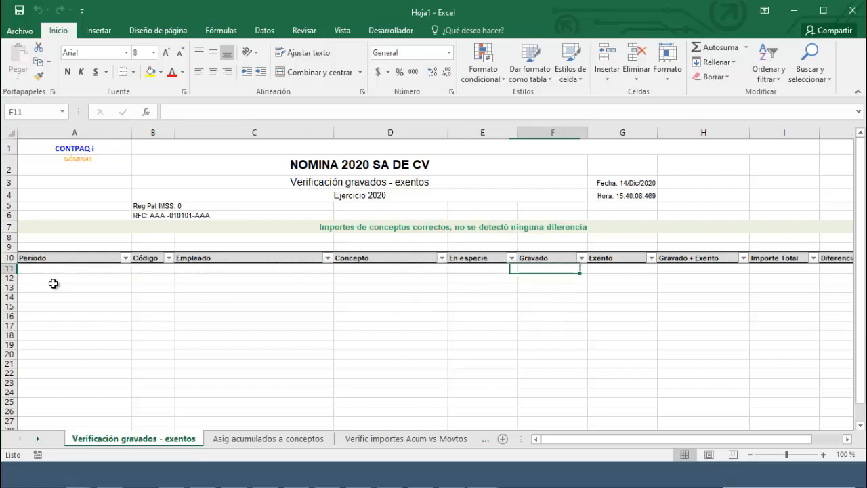
key("Right")
key("Left")
key("Home")
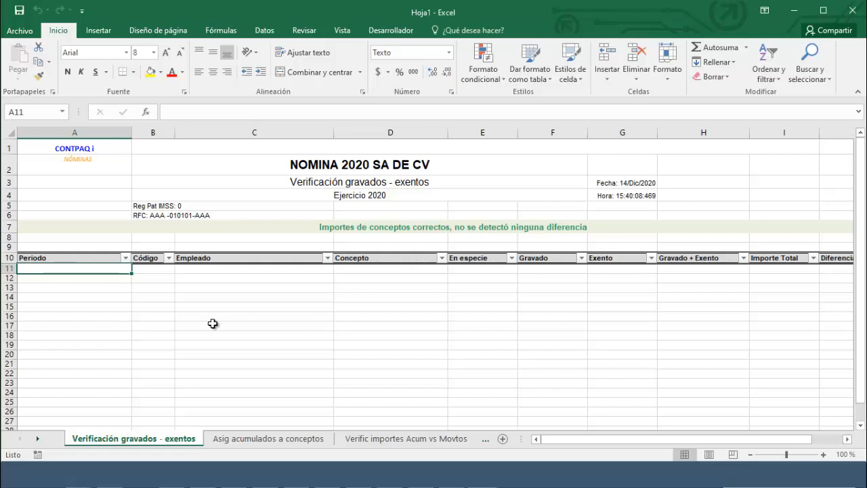
Examine the concepts in the Asig acumulados a conceptos sheet and their Gravado ISR and Exento ISR assignments
left_click(268, 439)
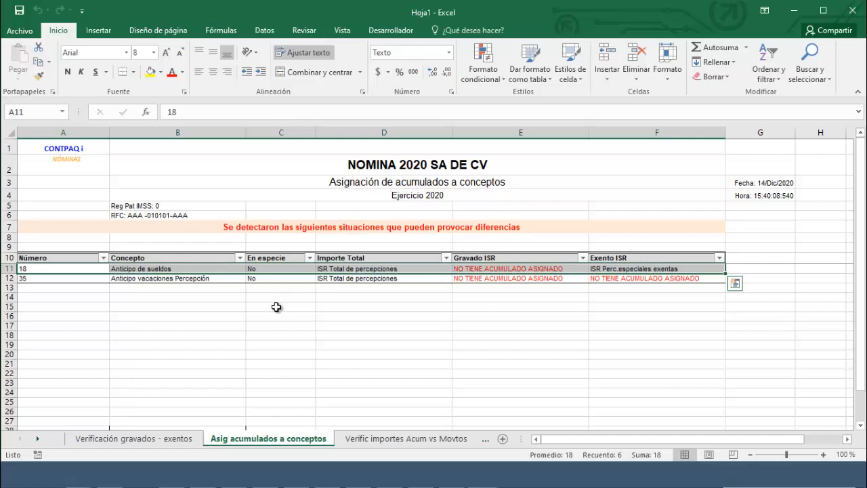
left_click(230, 306)
left_click(177, 271)
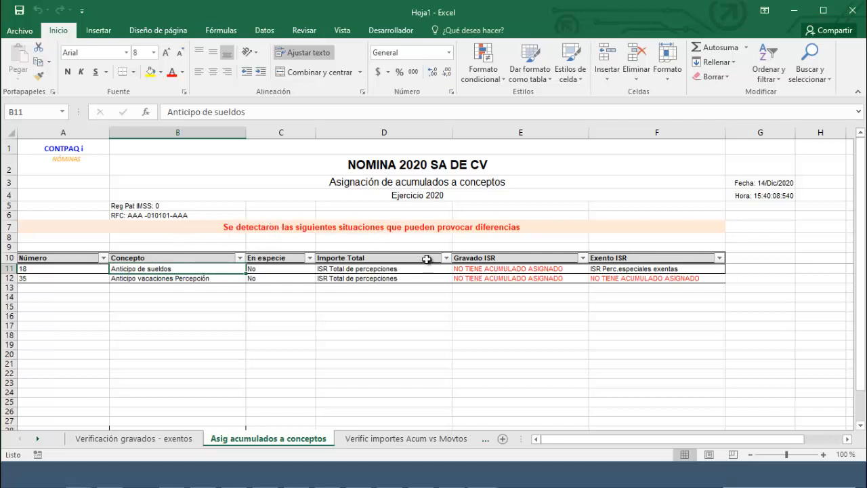
left_click(508, 269)
left_click(505, 278)
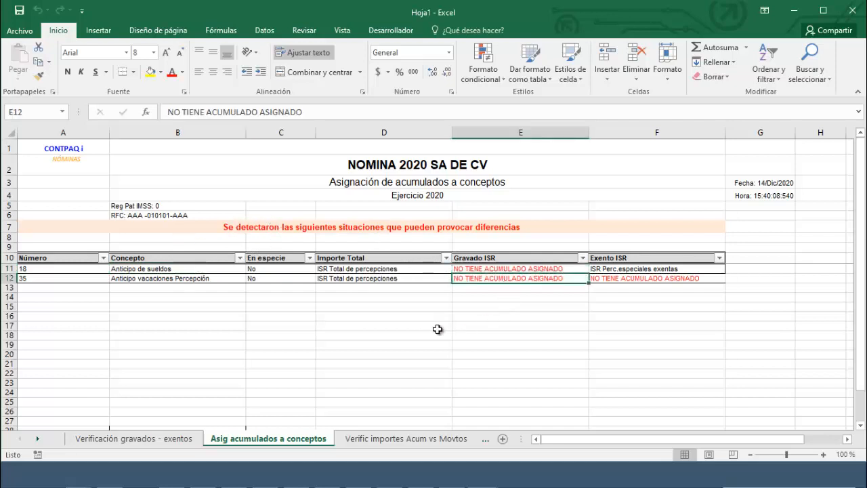
left_click(166, 269)
left_click(196, 287)
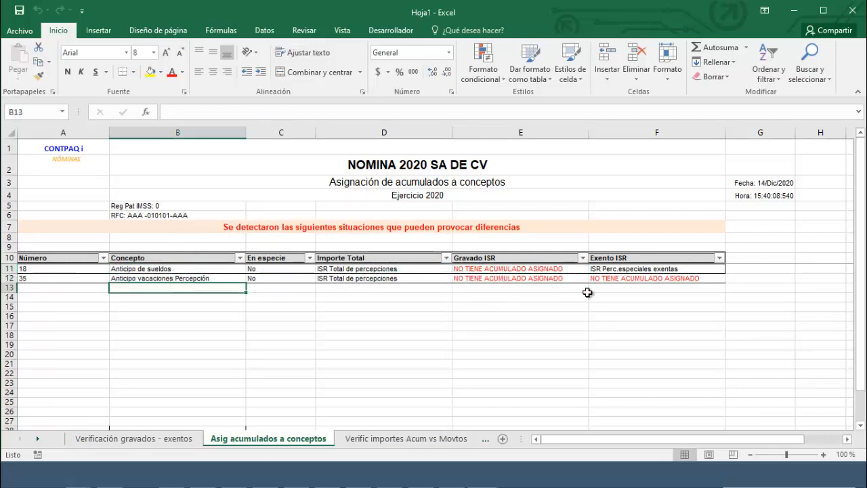
left_click(613, 270)
left_click(198, 278)
left_click(172, 303)
left_click(170, 270)
Examine the Verific importes Acum vs Movtos sheet for differences between accumulated amounts and movements
left_click(398, 444)
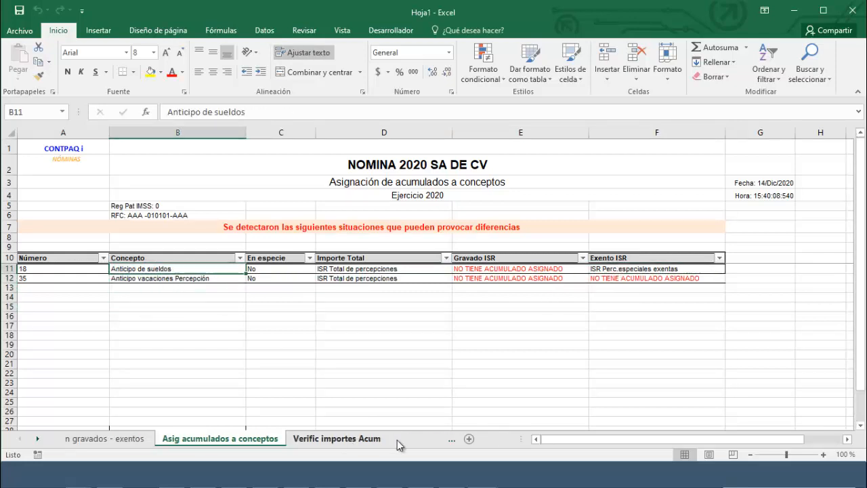
scroll(203, 341, "down", 2)
scroll(168, 309, "up", 2)
left_click(150, 312)
left_click(125, 295)
left_click_drag(79, 291, 79, 323)
left_click(81, 285)
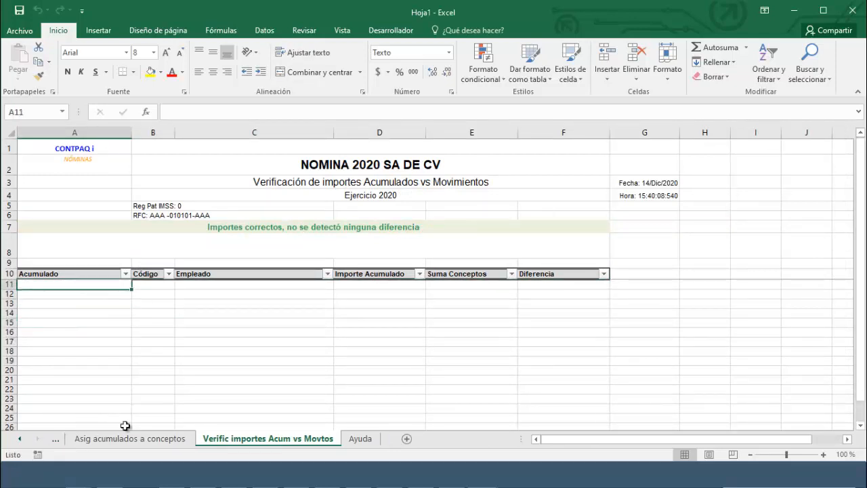
Recheck the Asig acumulados a conceptos and Verific importes Acum vs Movtos sheets, and close the report workbook
left_click(20, 440)
left_click(260, 440)
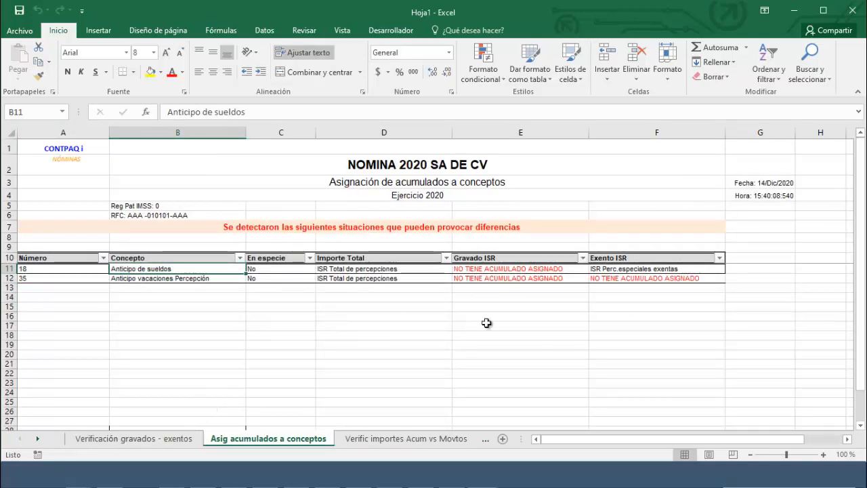
left_click(398, 440)
left_click(340, 340)
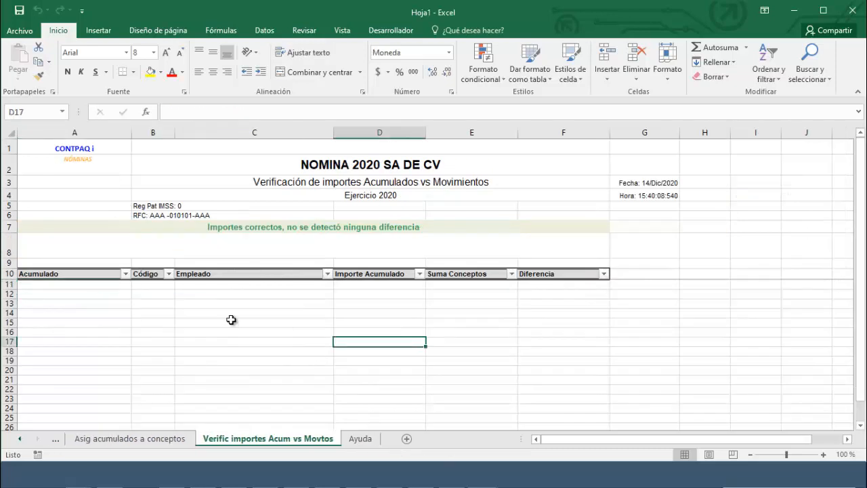
left_click(156, 294)
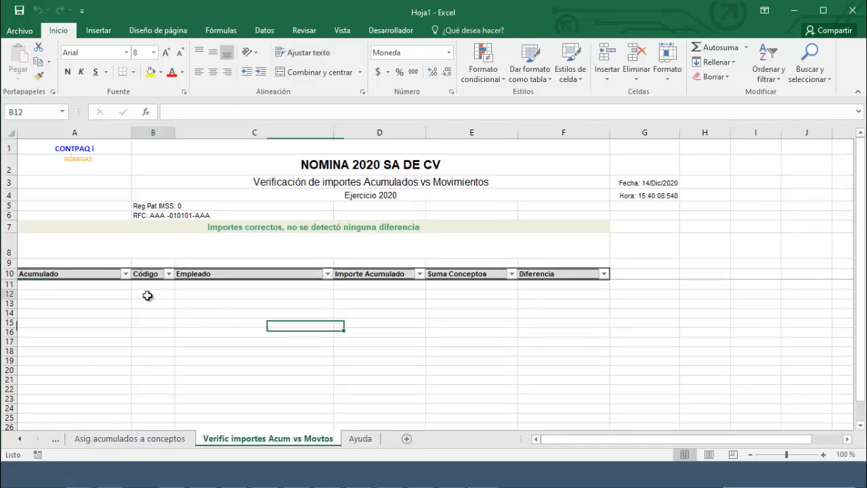
left_click(128, 293)
left_click(121, 274)
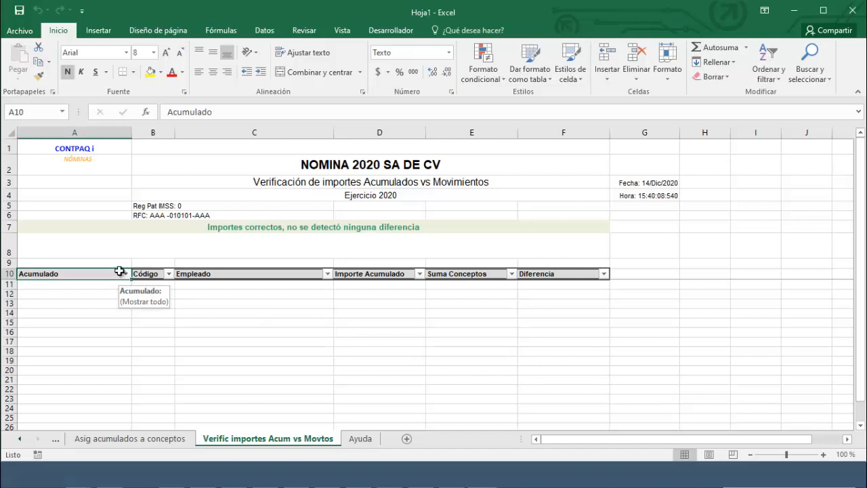
key("Down")
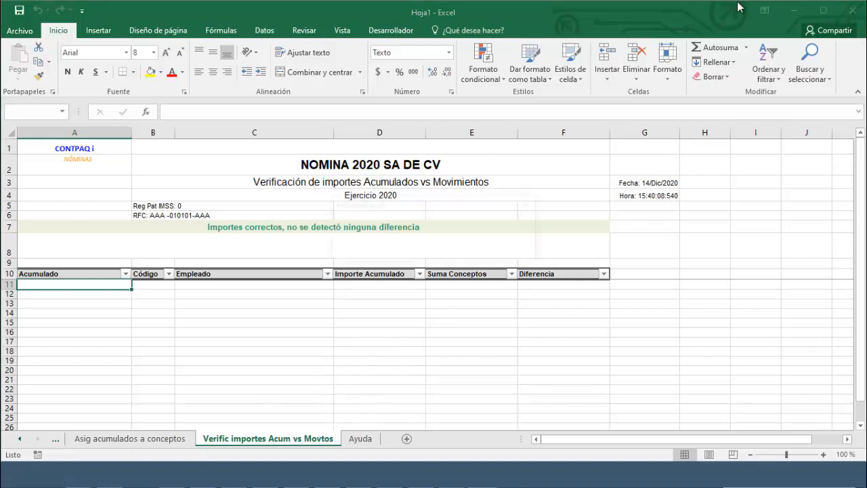
left_click(851, 11)
left_click(433, 251)
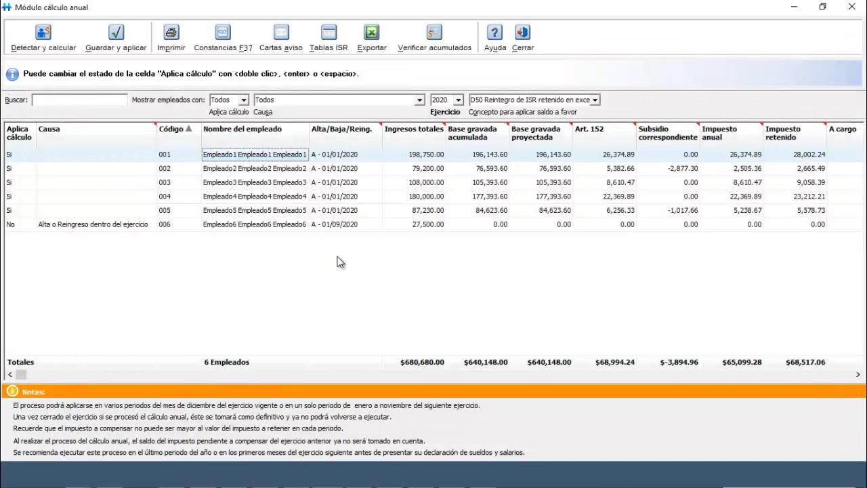
Save and apply the 2020 annual calculation, calculate the active period for all its employees, and close the annual calculation module
left_click(124, 54)
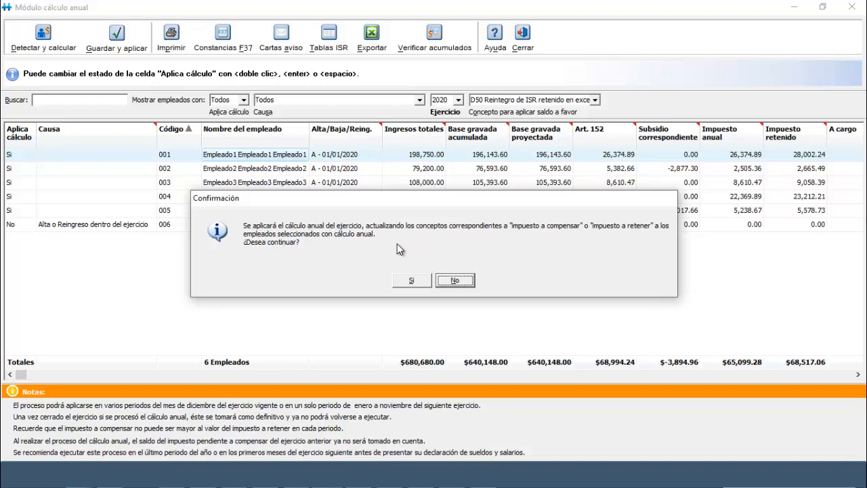
left_click(409, 280)
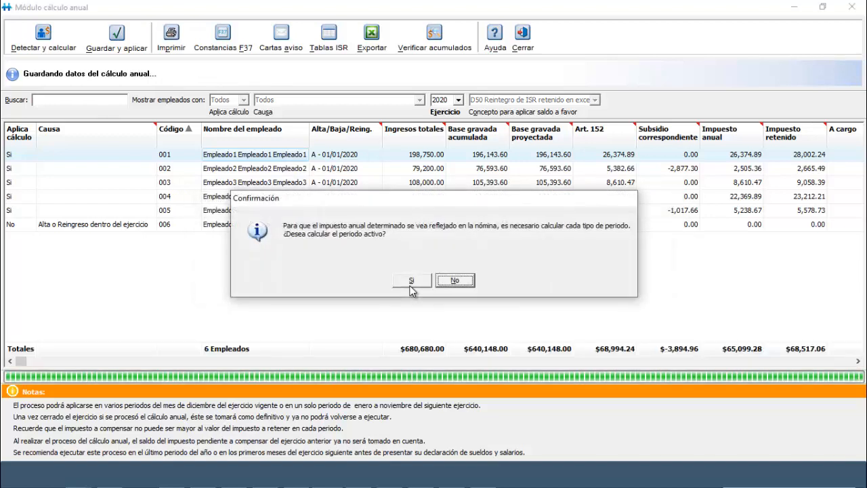
left_click(411, 280)
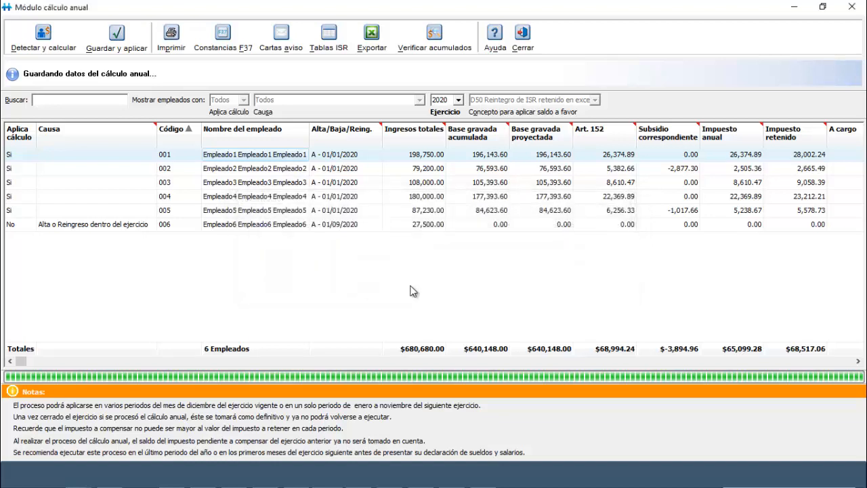
left_click(362, 170)
left_click(412, 320)
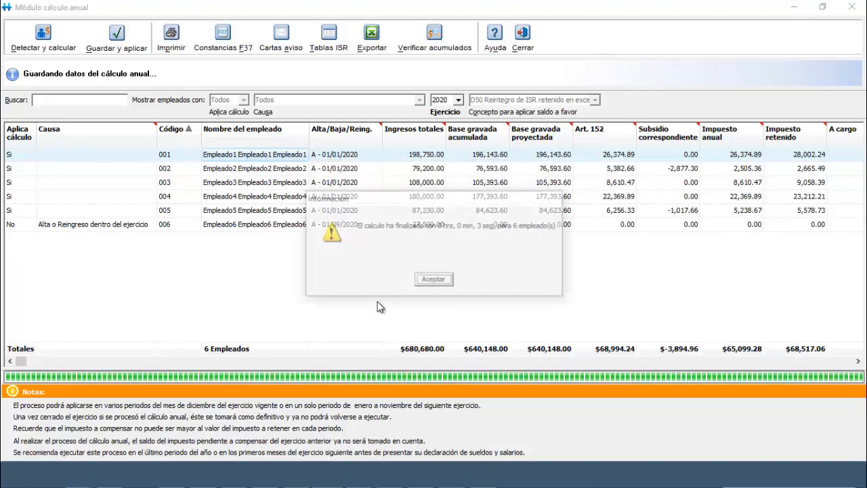
left_click(444, 283)
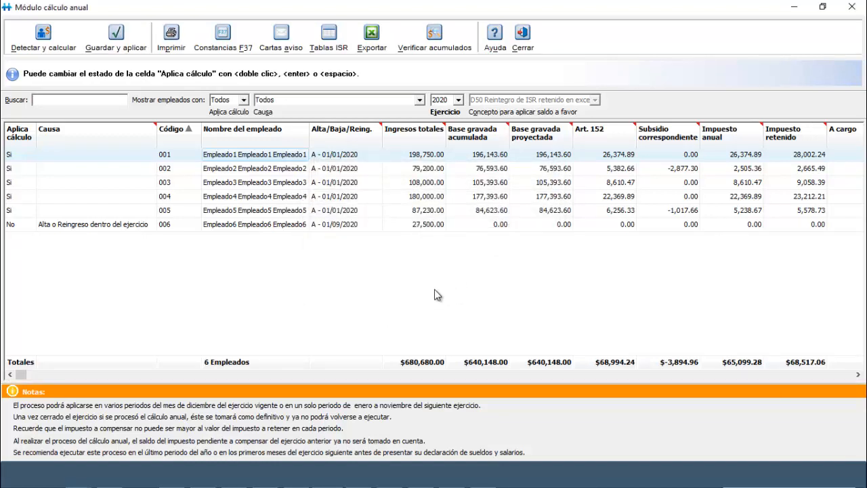
left_click(522, 37)
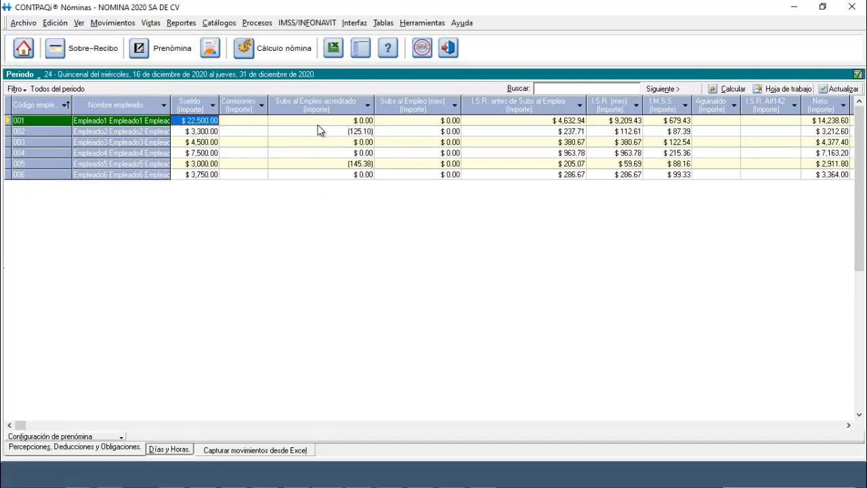
Reopen the annual calculation module and detect and calculate the employees for the 2020 fiscal year
left_click(257, 22)
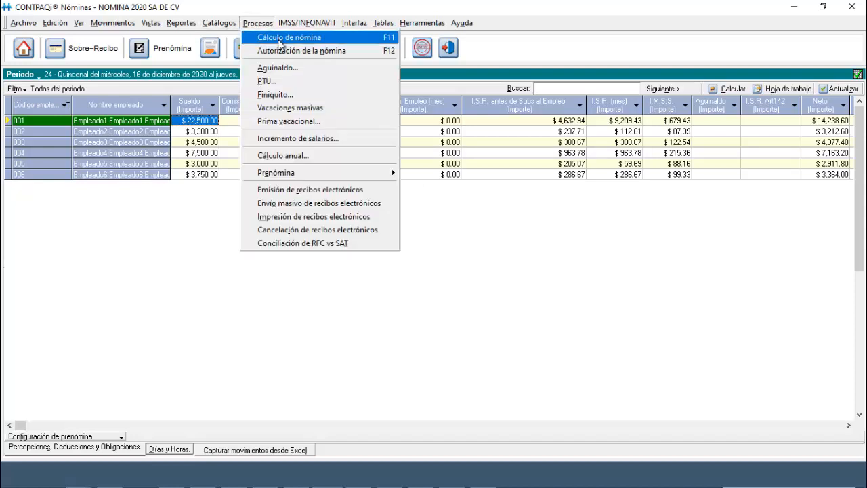
mouse_move(293, 170)
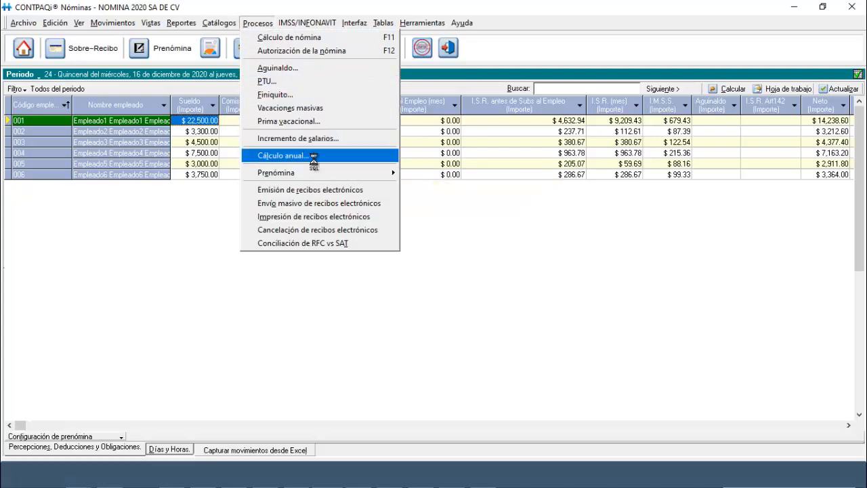
left_click(298, 155)
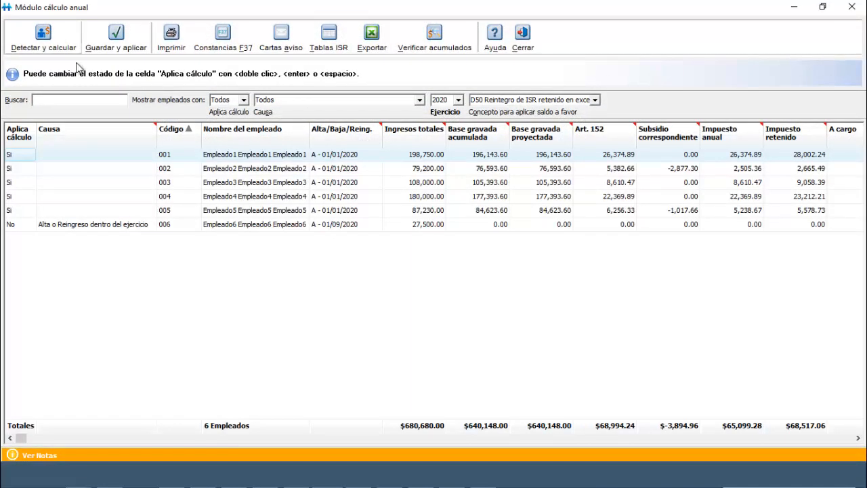
left_click(53, 48)
left_click(411, 283)
Save and apply the recalculated annual ISR, calculate period 24 for the employees still pending calculation, and close the module
left_click(116, 42)
left_click(413, 281)
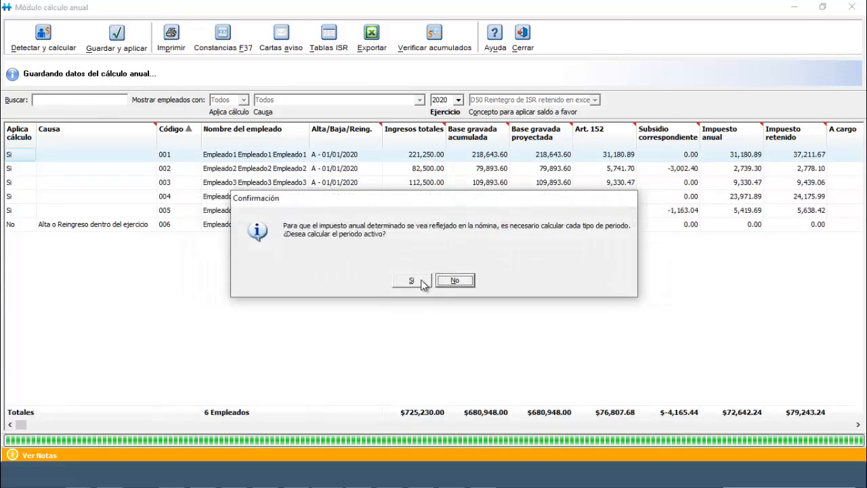
left_click(411, 280)
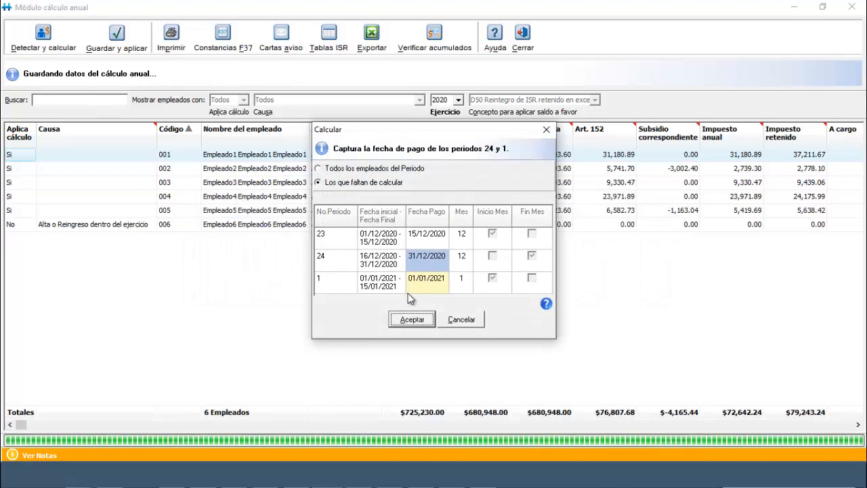
left_click(412, 321)
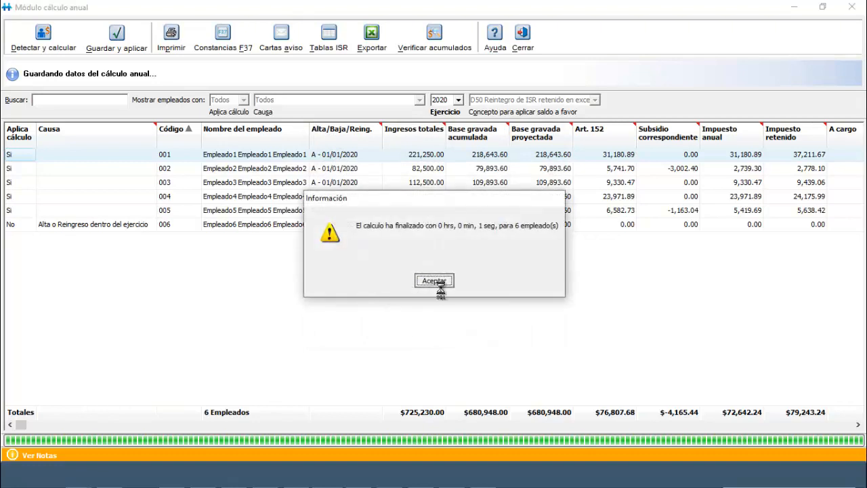
left_click(423, 280)
left_click(522, 37)
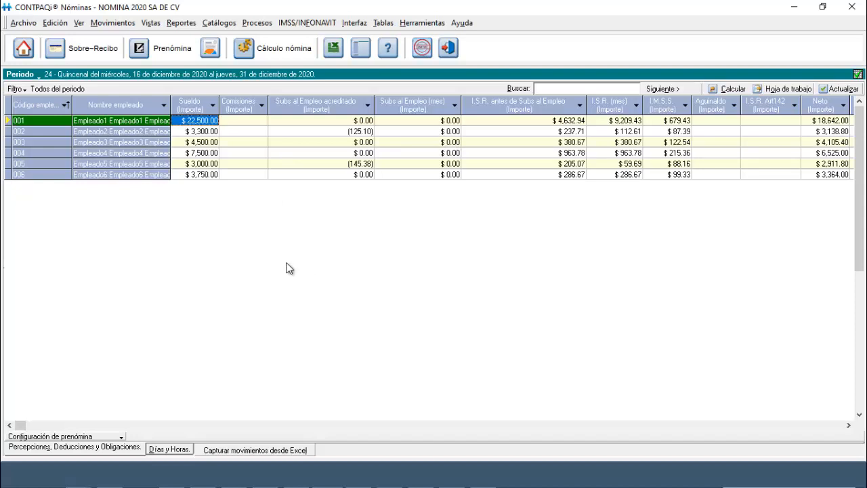
Open employee 001's Sobre-recibo and examine the 50. Reintegro de ISR retenido en exceso and the breakdown of 45. I.S.R. (mes)
left_click(100, 51)
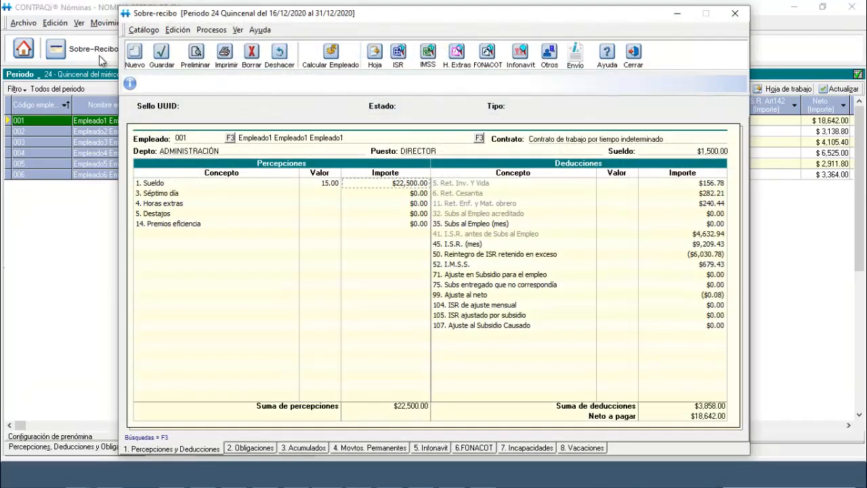
left_click(473, 246)
left_click(495, 256)
left_click(703, 247)
double_click(687, 250)
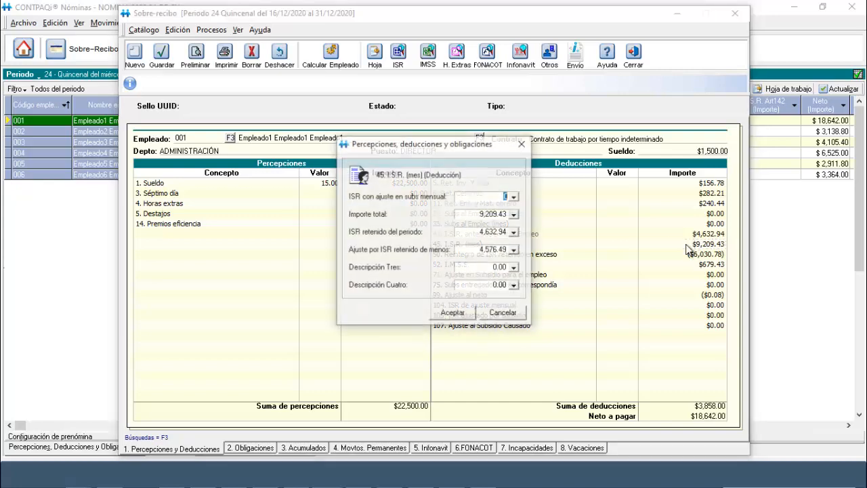
left_click_drag(469, 143, 323, 141)
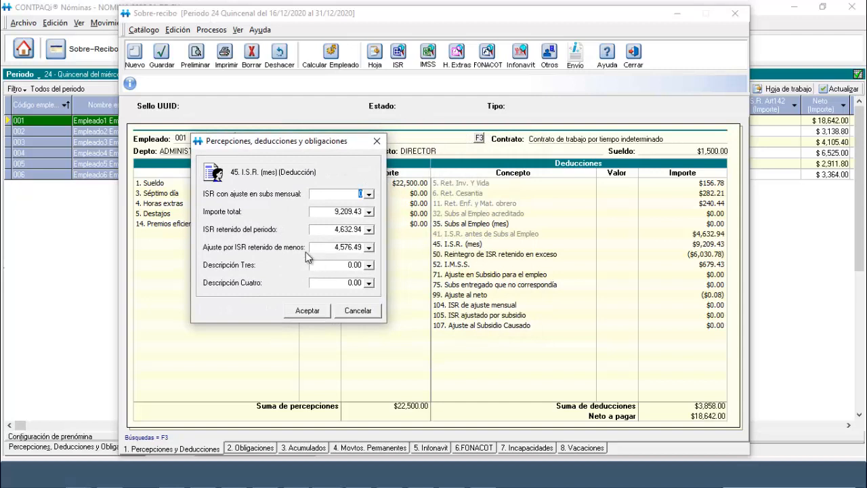
left_click(334, 229)
left_click(328, 247)
left_click(316, 308)
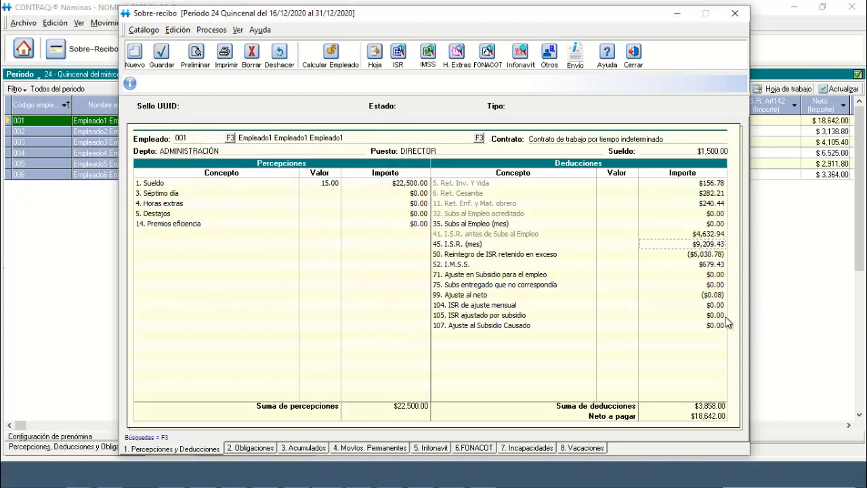
Set employee 001's I.S.R. antes de Subs al Empleo and I.S.R. (mes) deductions to 0.00, and close the Sobre-recibo
left_click(710, 256)
left_click(706, 246)
left_click(707, 235)
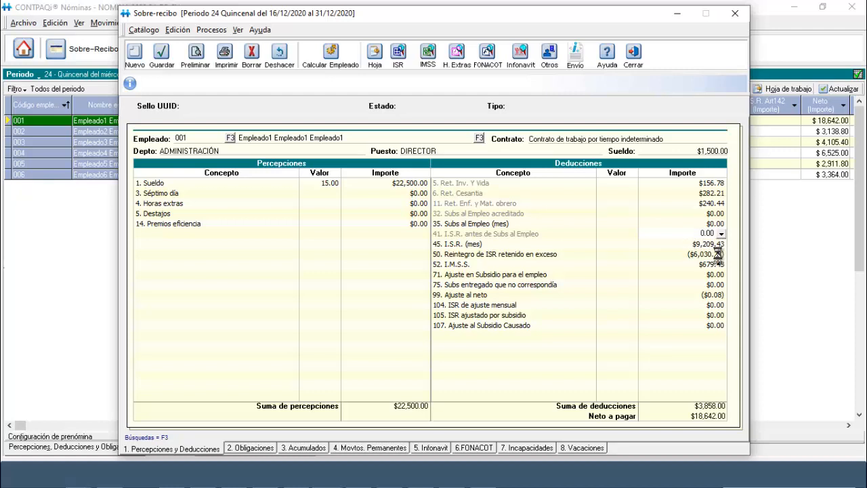
left_click(710, 245)
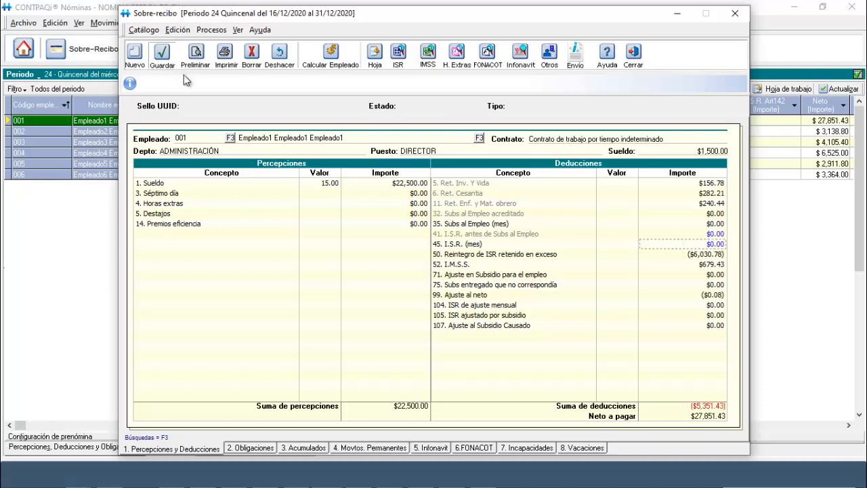
left_click(633, 58)
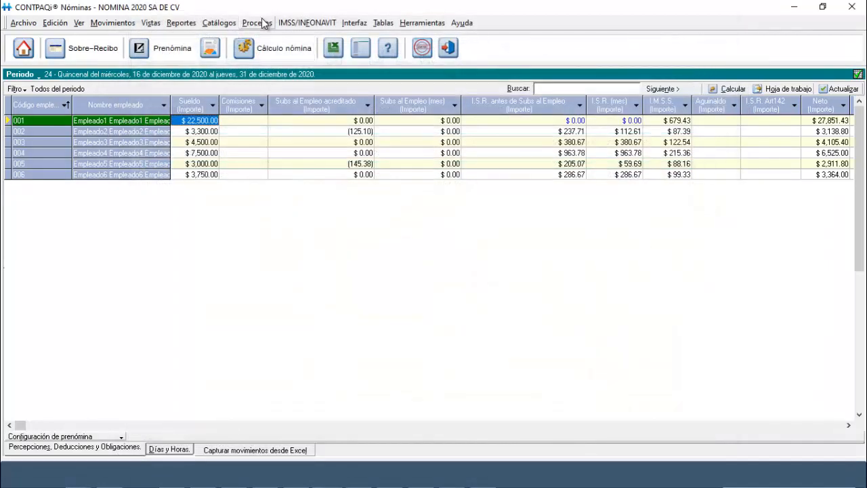
Return to the annual calculation and rerun the employee detection and calculation with employee 001's edited ISR deductions
left_click(259, 23)
left_click(302, 155)
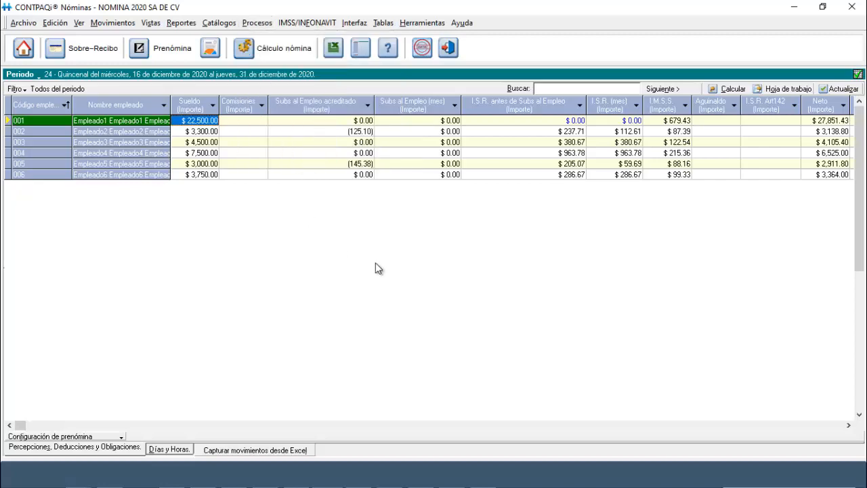
left_click(413, 282)
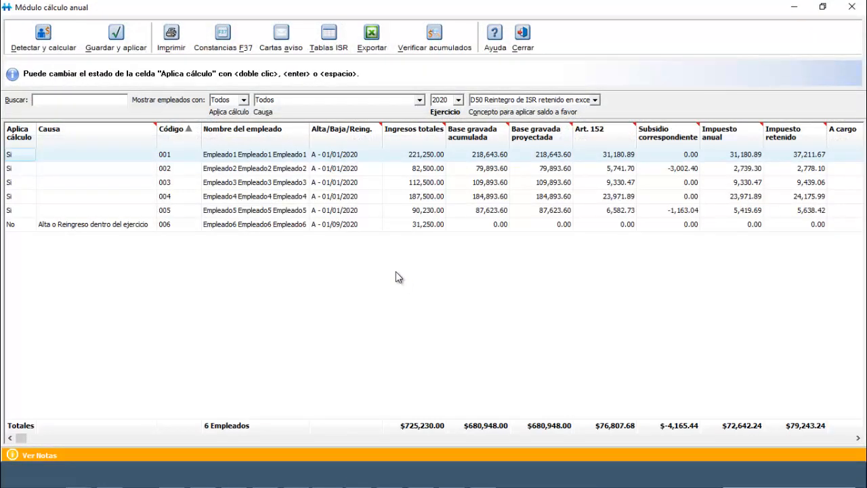
left_click(43, 41)
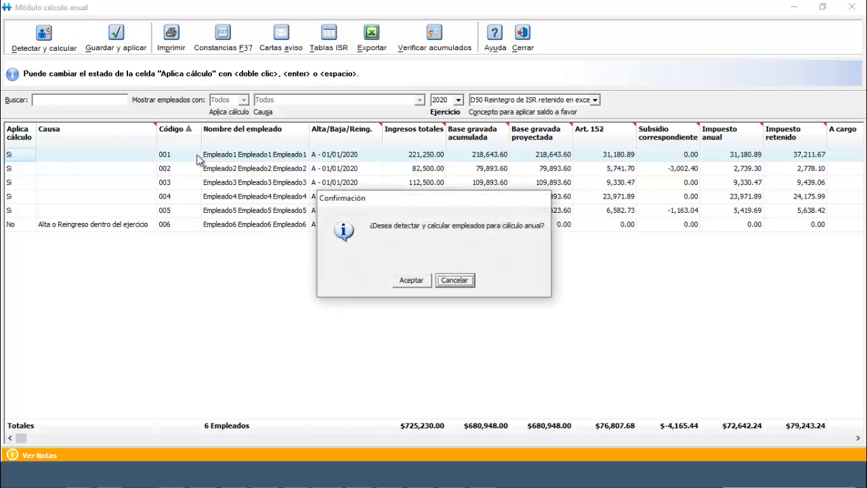
left_click(411, 280)
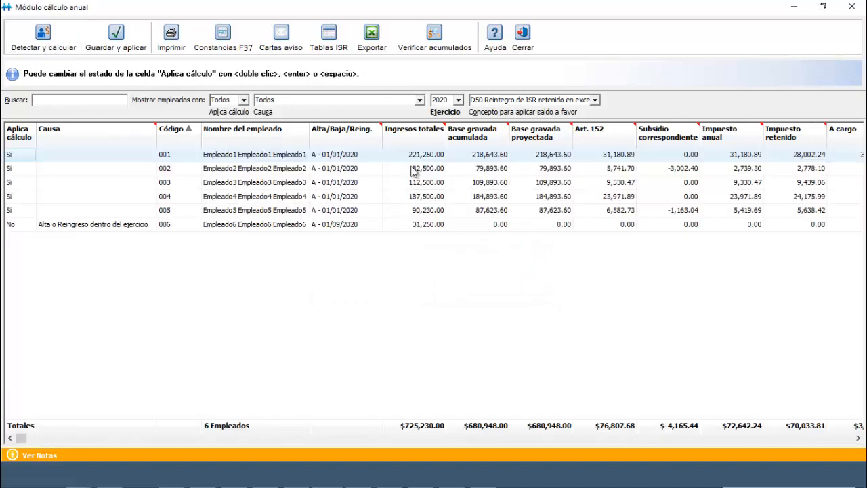
Examine employee 001's annual results, from Ingresos totales through the tax withheld, Impuesto a cargo final and Saldo a cargo/compensar columns
key("Right")
key("Right")
key("Right")
key("Right")
key("Right")
key("Right")
key("Right")
key("Right")
key("Right")
key("Right")
key("Right")
key("Right")
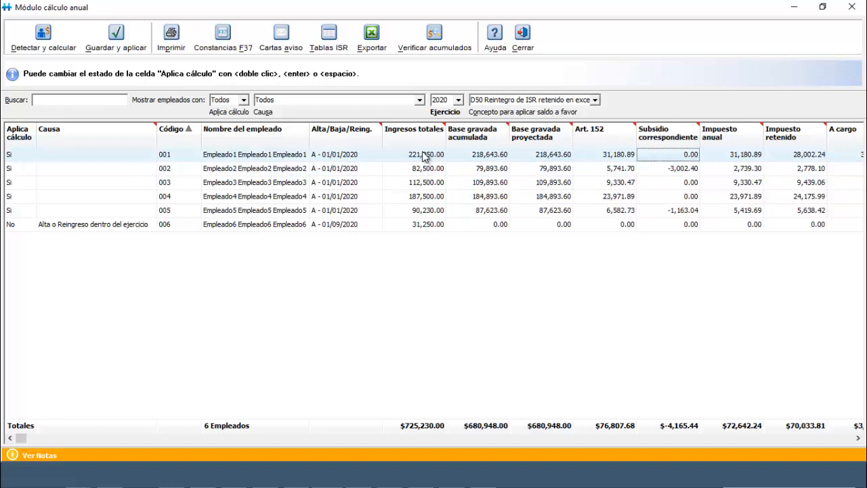
key("Right")
key("Right")
key("Right")
key("Right")
key("Right")
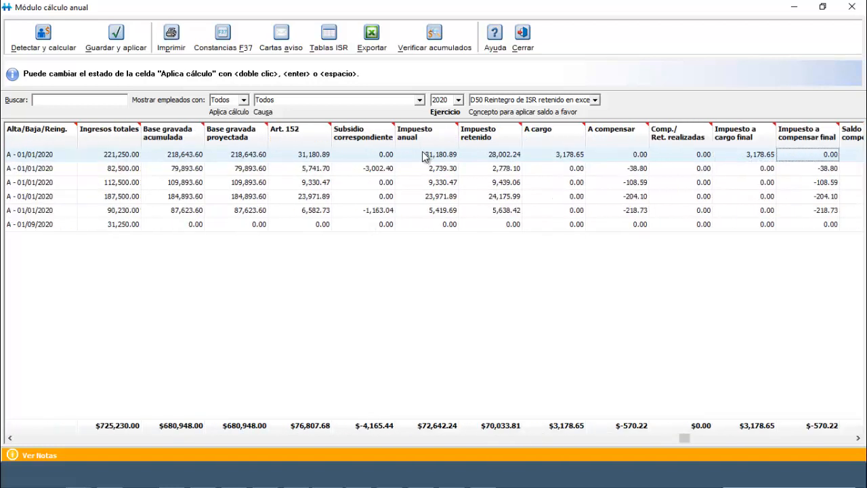
key("Left")
key("Left")
key("Left")
key("Right")
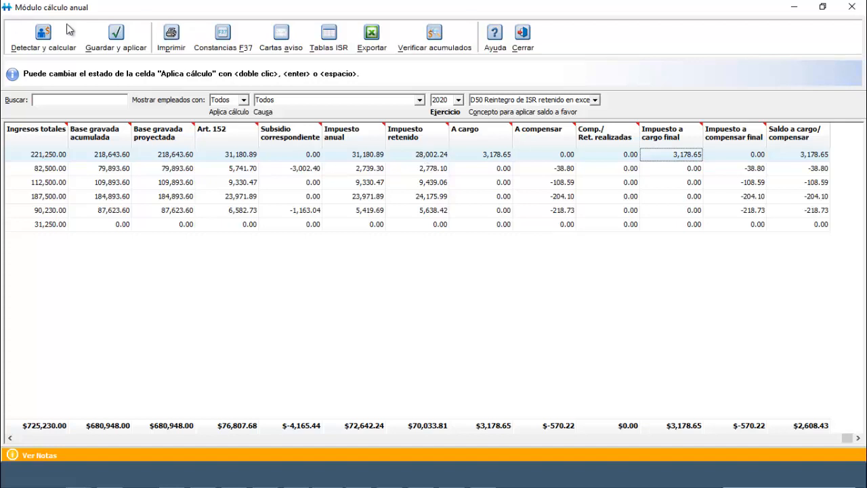
Save and apply the updated annual calculation, and calculate active period 24 for Todos los empleados del Periodo
left_click(115, 38)
left_click(423, 282)
left_click(414, 283)
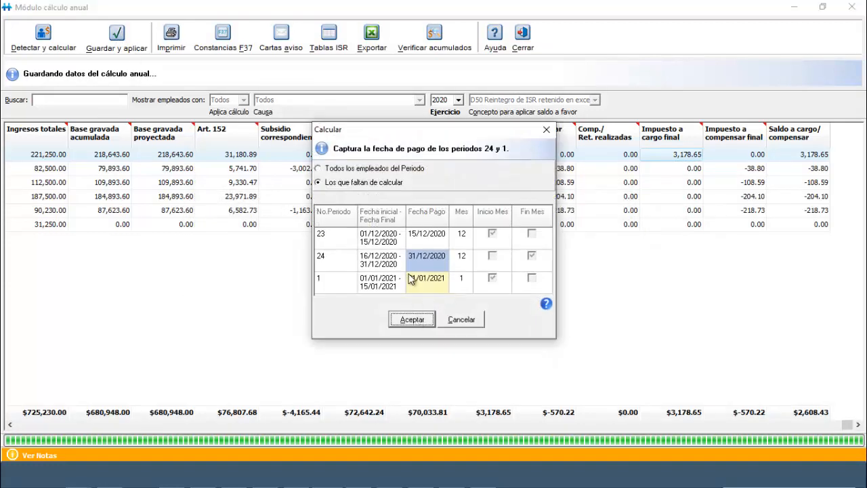
left_click(320, 168)
left_click(409, 321)
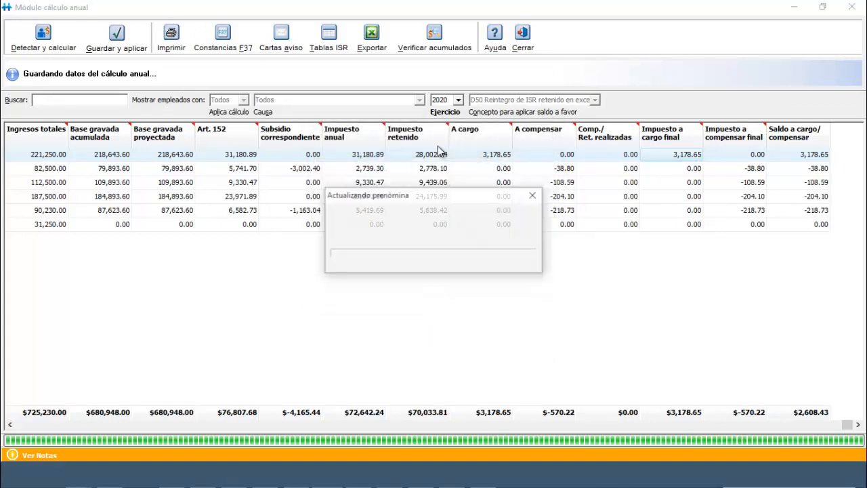
Close the annual calculation module and check employee 001's ISR Retenido de Ejercicio Vigente deduction in the period 24 Sobre-recibo
left_click(433, 279)
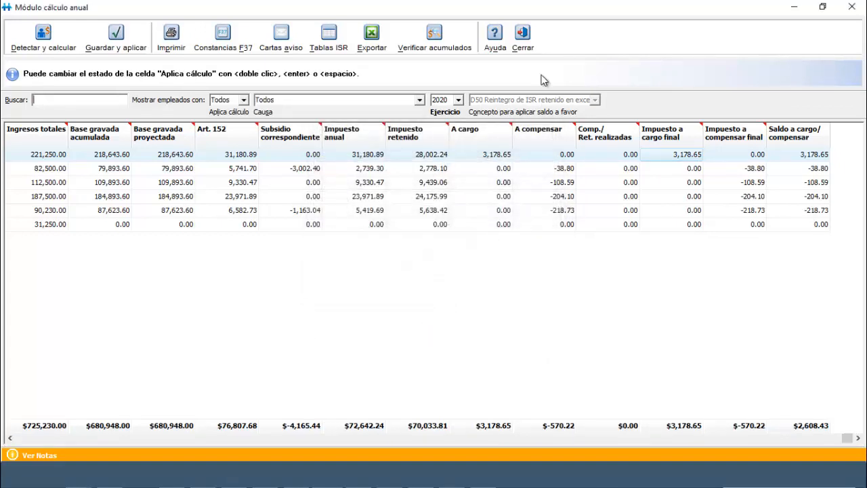
left_click(522, 39)
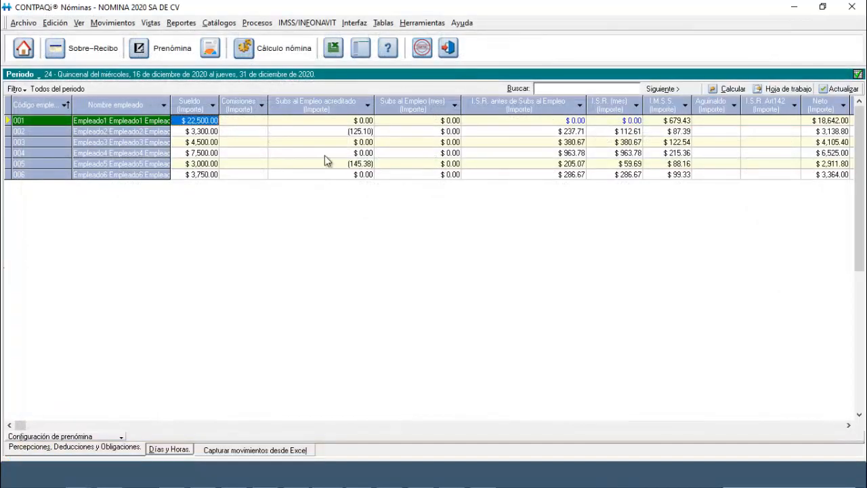
left_click(82, 56)
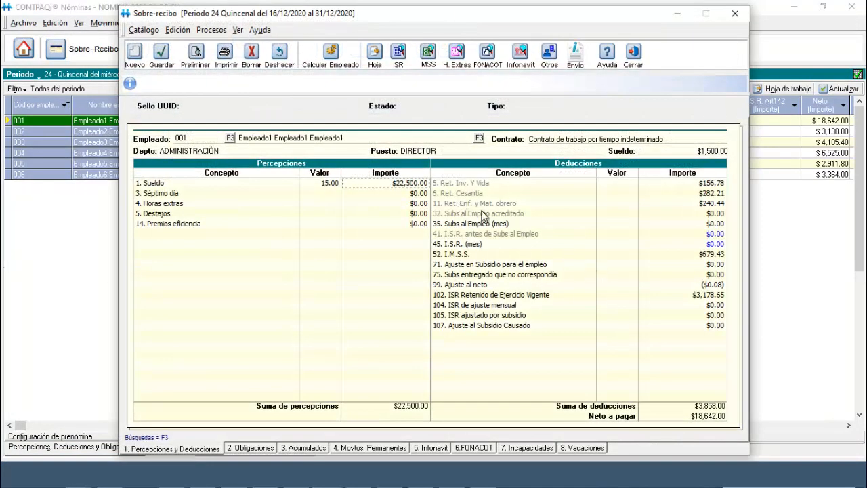
left_click(480, 296)
left_click(633, 54)
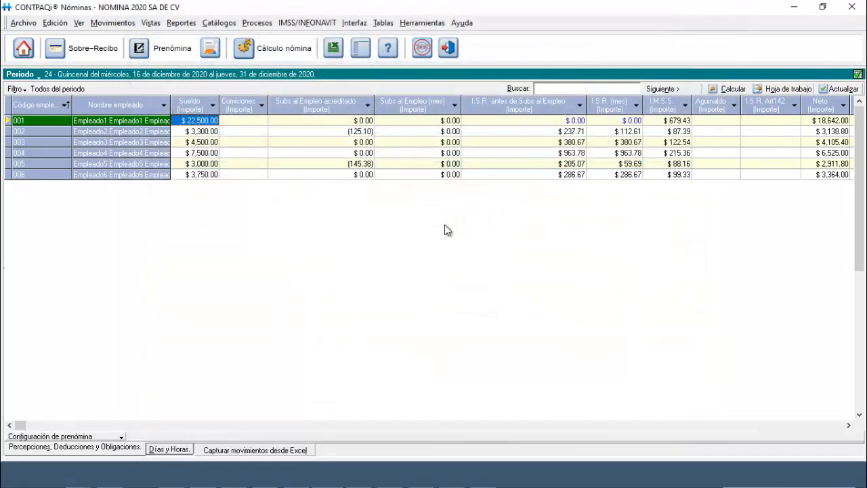
Run the Cálculo anual de ISR y subsidio al empleo report for the company's registro patronal, period type Quincenal and ejercicio 2020
left_click(183, 23)
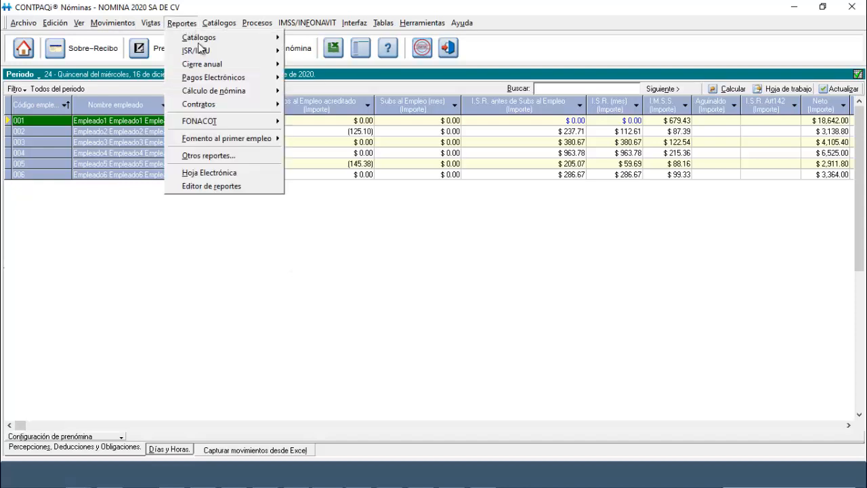
mouse_move(240, 98)
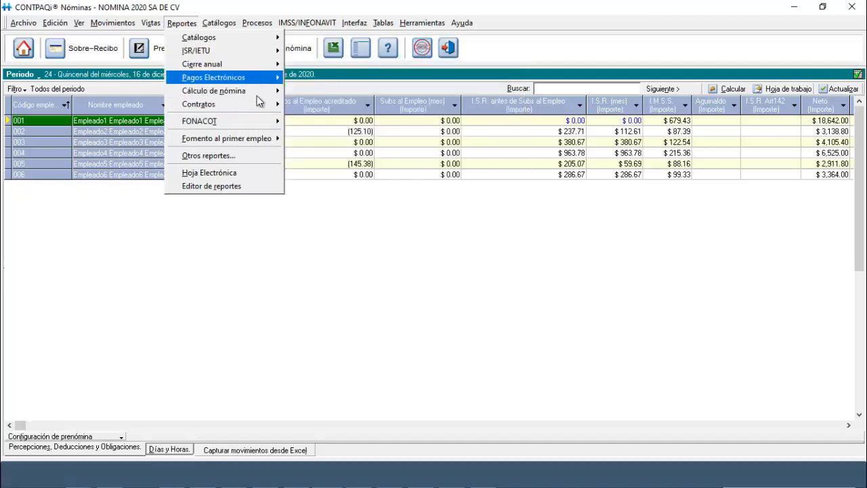
mouse_move(228, 66)
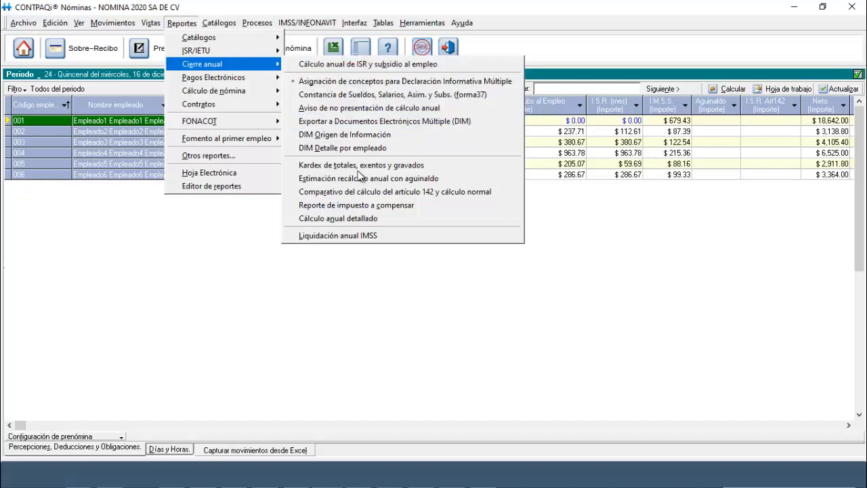
left_click(376, 65)
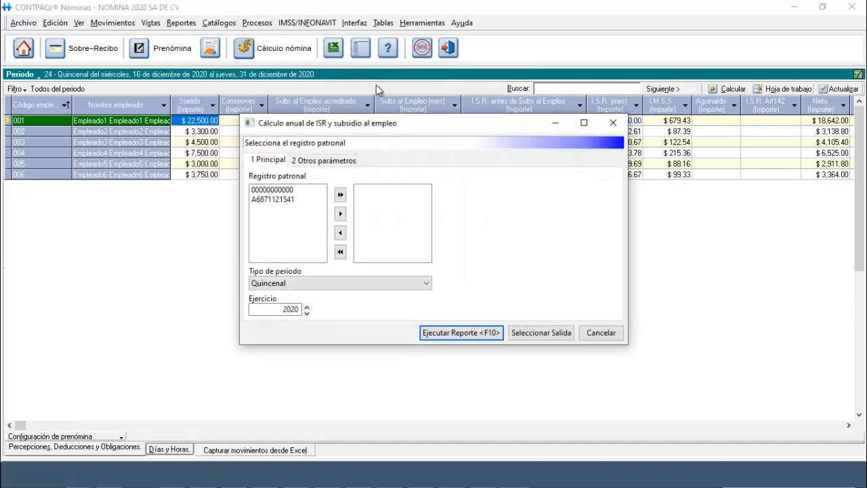
double_click(292, 197)
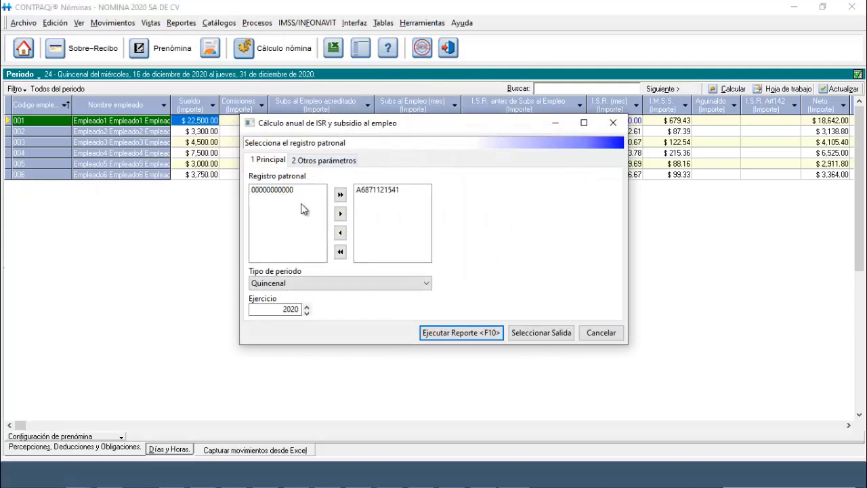
left_click(467, 333)
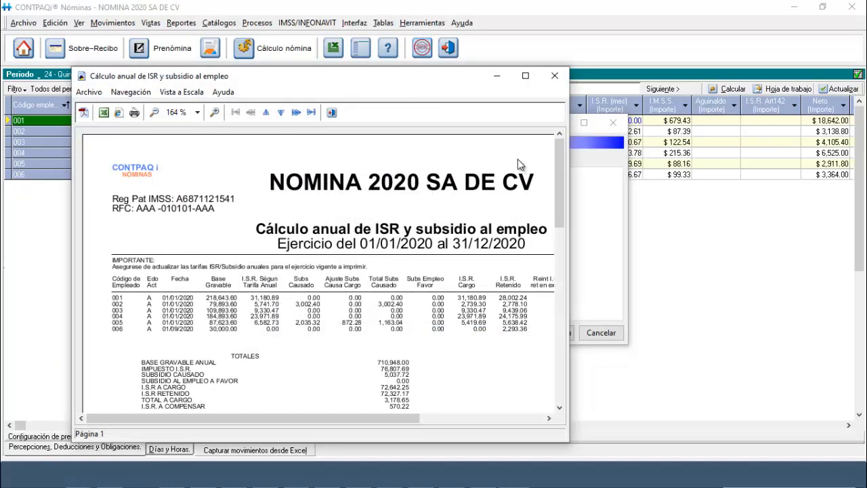
Review the full-size annual ISR report's per-employee amounts and totals, then close the report and its parameters
left_click(527, 76)
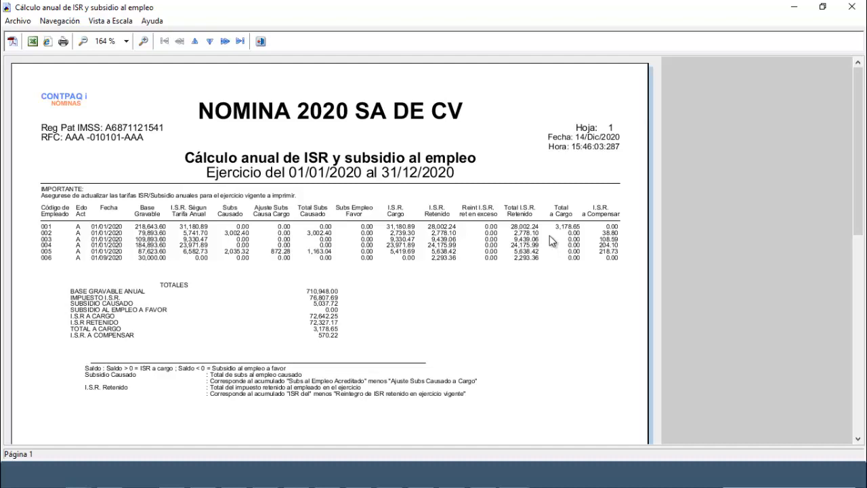
left_click(260, 41)
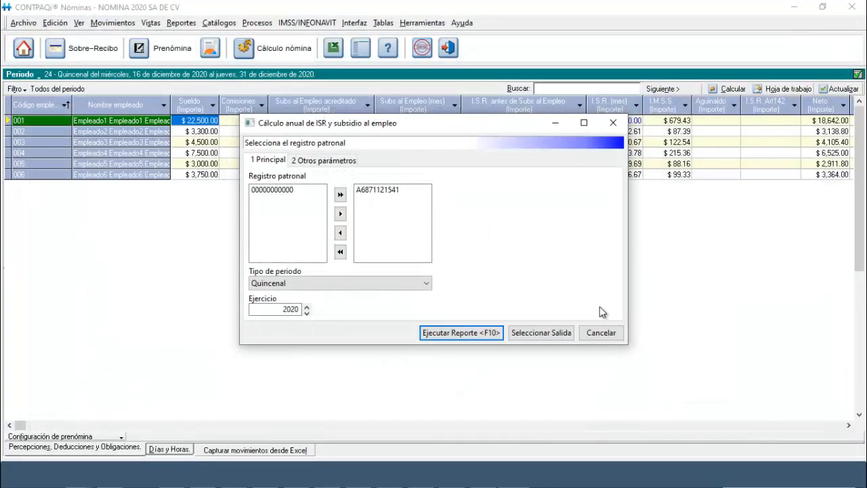
left_click(603, 332)
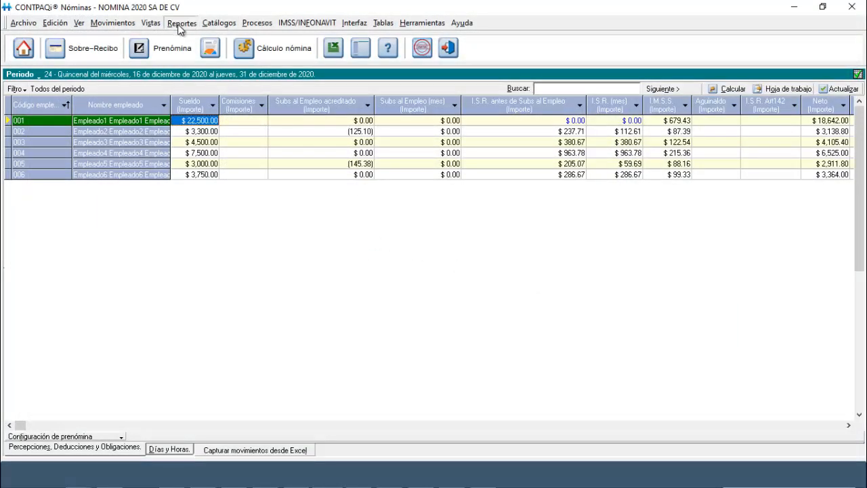
Start the DIM Origen de Información report and review the payroll concepts assigned to the Declaración Informativa Múltiple
left_click(180, 24)
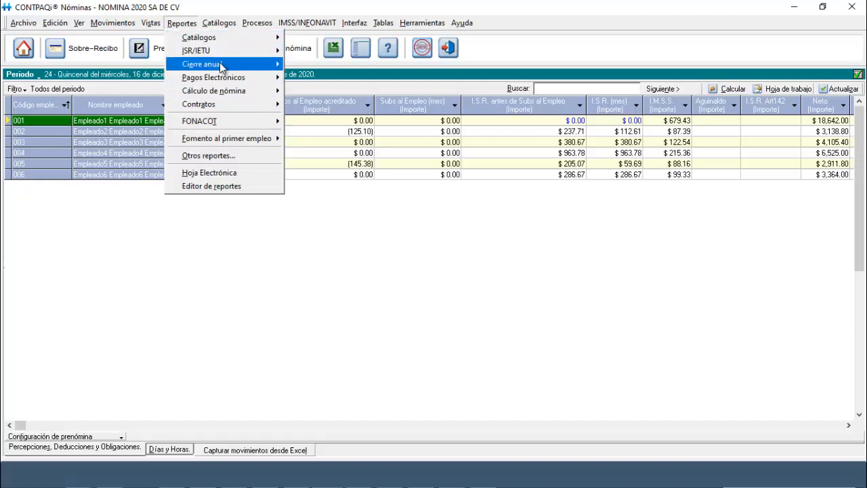
mouse_move(220, 63)
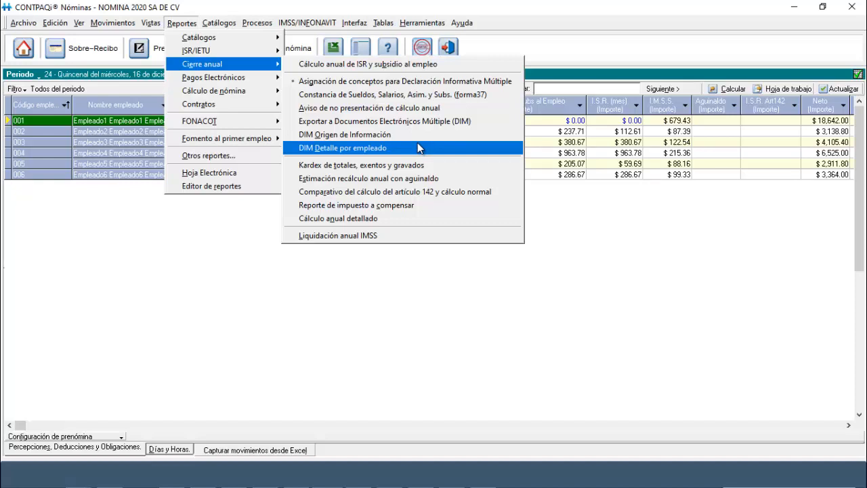
left_click(362, 139)
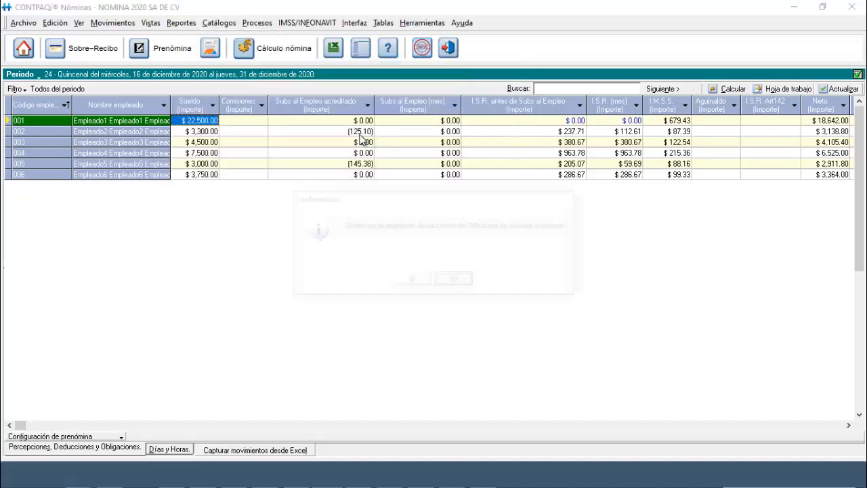
left_click(407, 281)
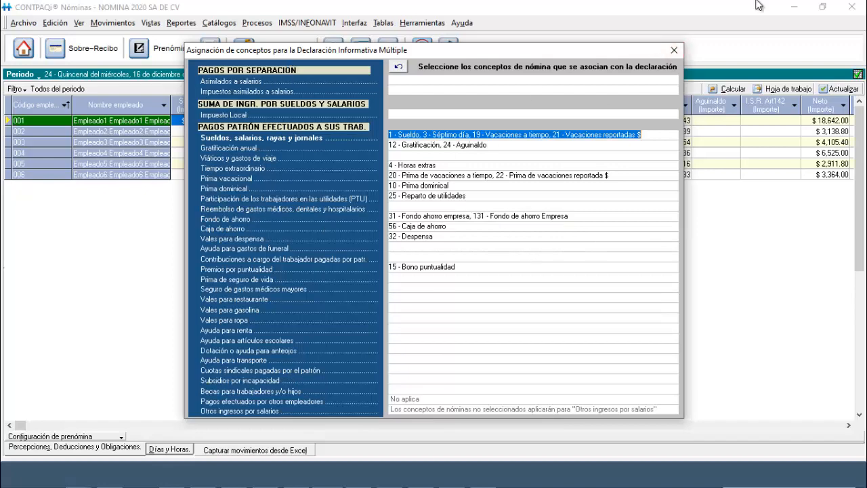
left_click(674, 50)
left_click(433, 281)
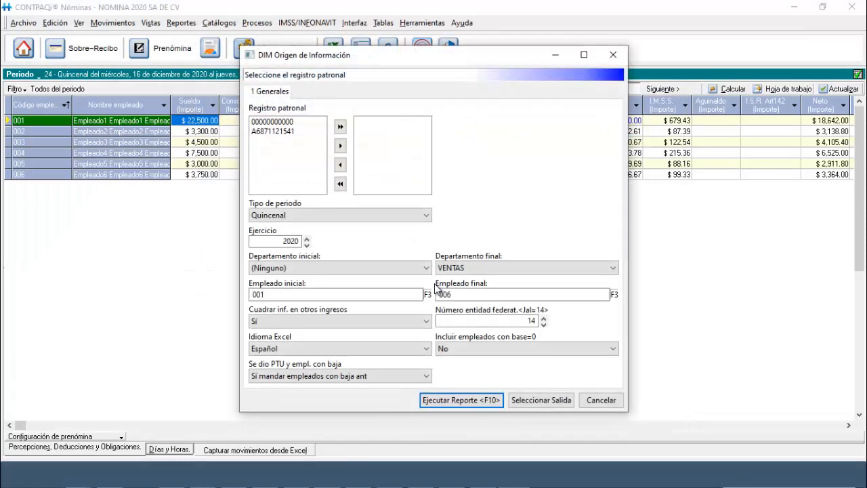
Run the DIM Origen de Información report for the company's registro patronal, with ejercicio 2020 and entidad federativa 14
double_click(278, 132)
left_click(517, 321)
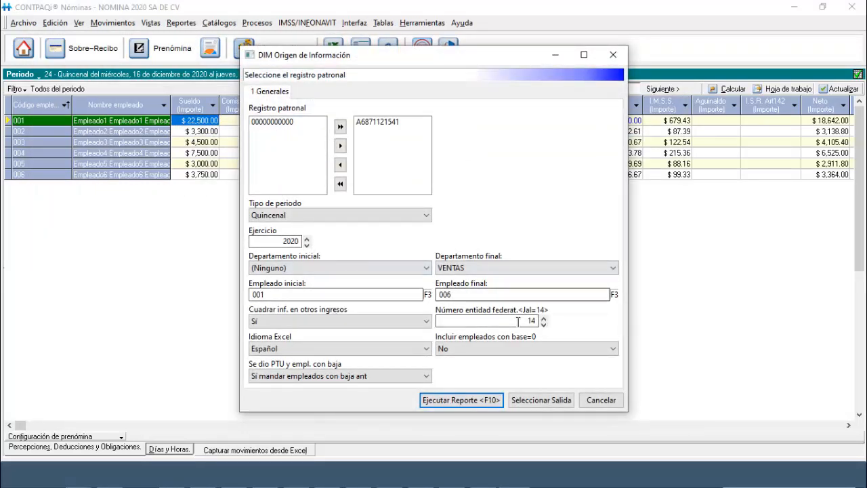
left_click(466, 403)
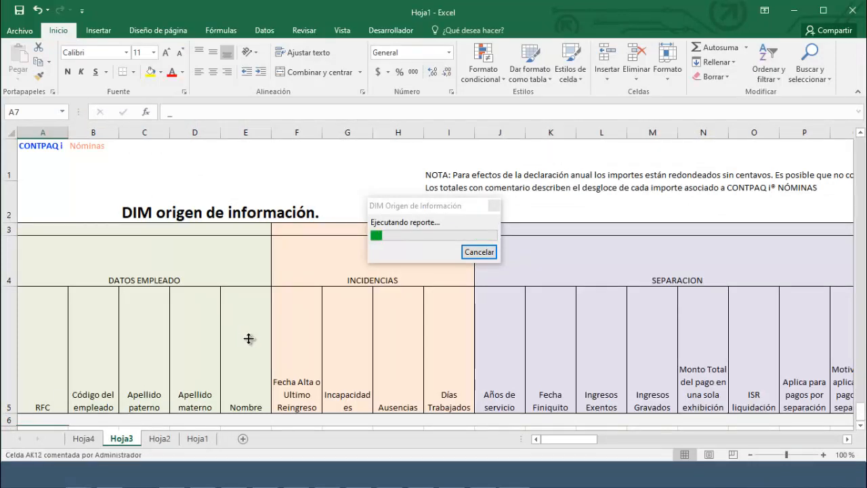
Reduce the height of header row 4 in the DIM worksheet and select the first employee's RFC cell
left_click(180, 360)
scroll(328, 344, "down", 6)
scroll(328, 343, "up", 11)
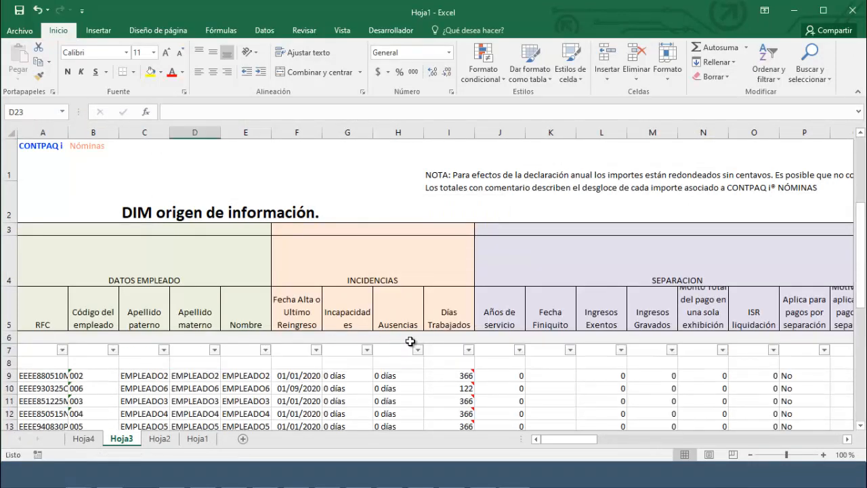
left_click(88, 388)
left_click(58, 376)
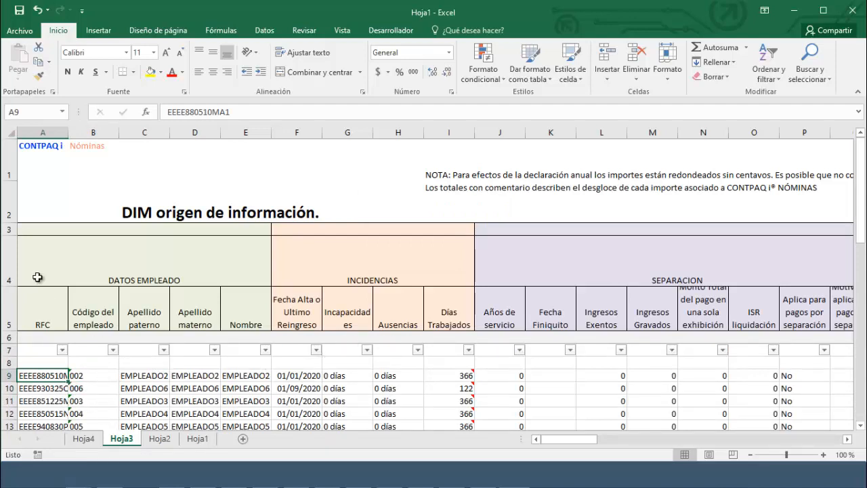
left_click_drag(8, 285, 10, 266)
left_click(198, 398)
left_click(38, 356)
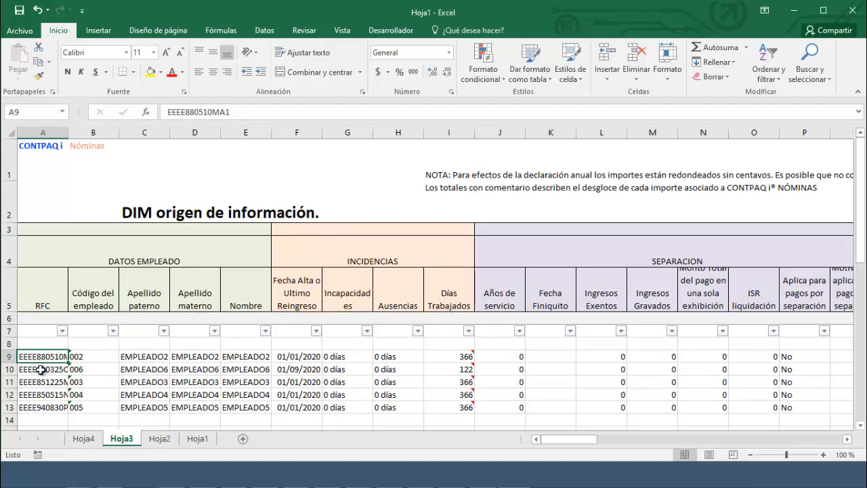
Examine the first employee's row from RFC through the Incidencias, Separación and Anexo 1 columns, and close the workbook without saving
key("Down")
key("Down")
key("Up")
key("Up")
key("Right")
key("Right")
key("Right")
key("Right")
key("Right")
key("Right")
key("Right")
key("Right")
key("Right")
key("Right")
key("Right")
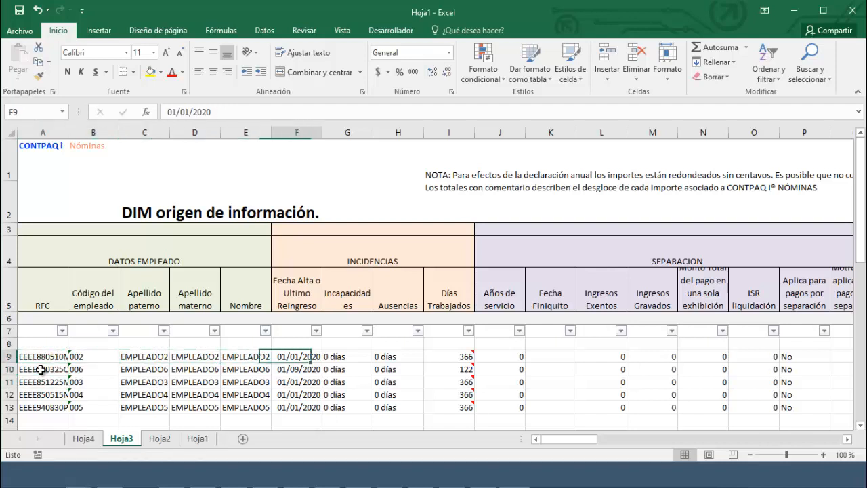
key("Right")
key("Right")
key("Right")
key("Right")
key("Right")
key("Right")
key("Right")
key("Right")
key("Right")
key("Right")
key("Right")
key("Right")
key("Right")
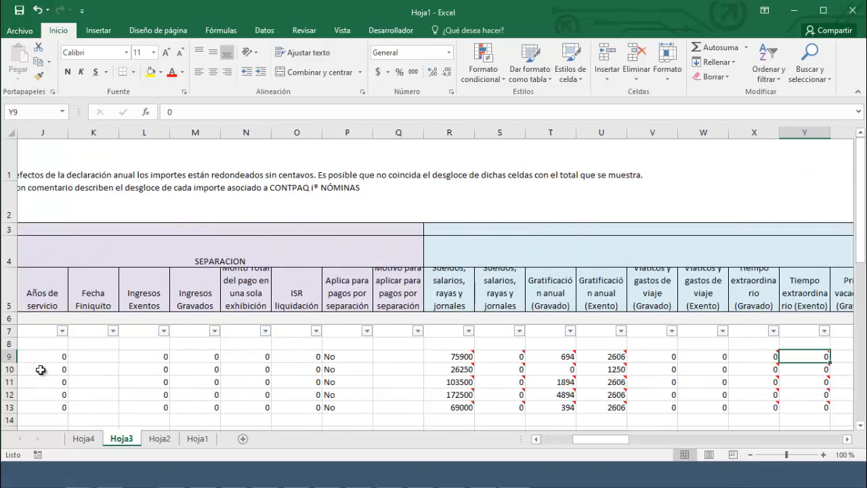
key("Right")
key("Right")
key("Right")
key("Right")
key("Right")
key("Right")
key("Right")
key("Right")
key("Right")
key("Right")
key("Right")
key("Right")
key("Right")
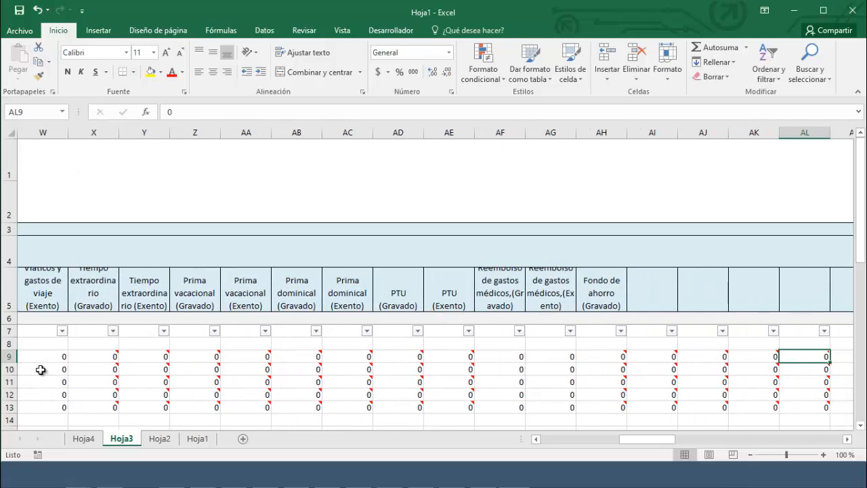
key("Right")
key("Right")
key("Right")
key("Right")
key("Right")
key("Right")
key("Right")
key("Right")
key("Right")
key("Right")
key("Right")
key("Right")
key("Right")
key("Right")
key("Right")
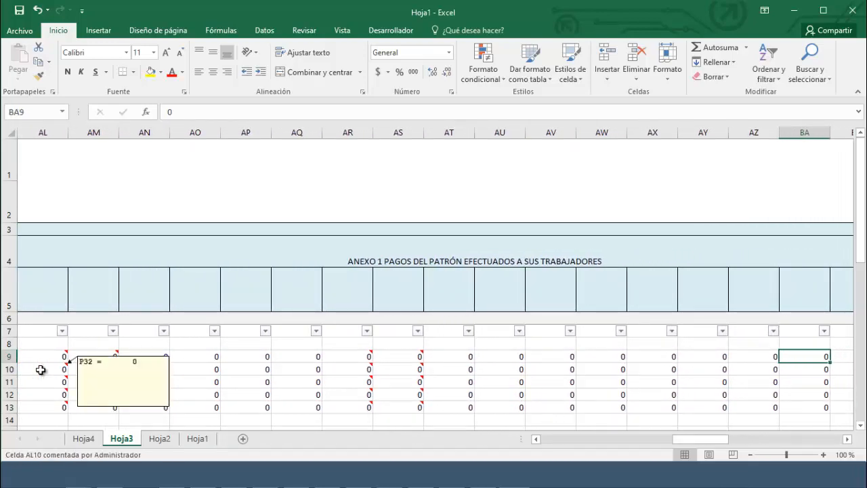
key("Right")
key("Right")
key("Right")
key("Right")
key("Right")
key("Right")
key("Right")
key("Right")
key("Right")
key("Right")
key("Right")
key("Right")
key("Left")
key("Left")
key("Left")
key("Left")
key("Left")
key("Left")
key("Left")
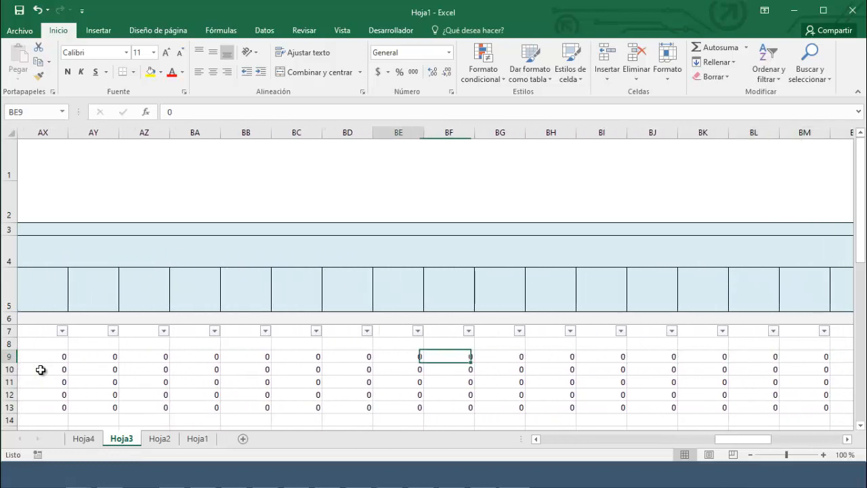
key("Left")
key("Left")
key("Left")
key("Left")
key("Left")
key("Left")
key("Left")
key("Left")
key("Left")
key("Left")
key("Left")
key("Left")
key("Left")
key("Left")
key("Left")
key("Left")
key("Left")
key("Left")
key("Left")
key("Left")
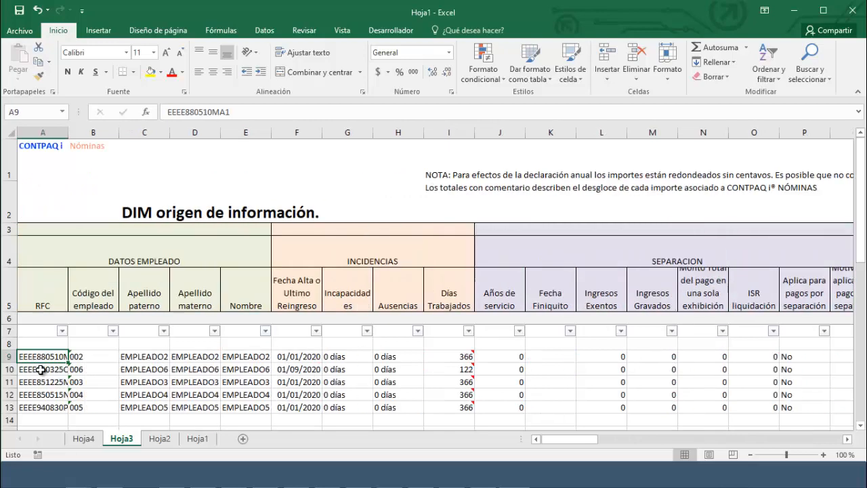
left_click(852, 10)
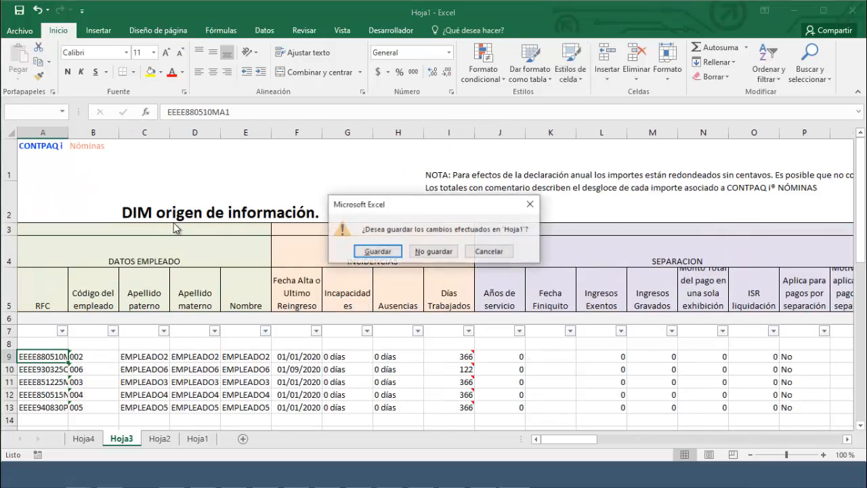
left_click(444, 248)
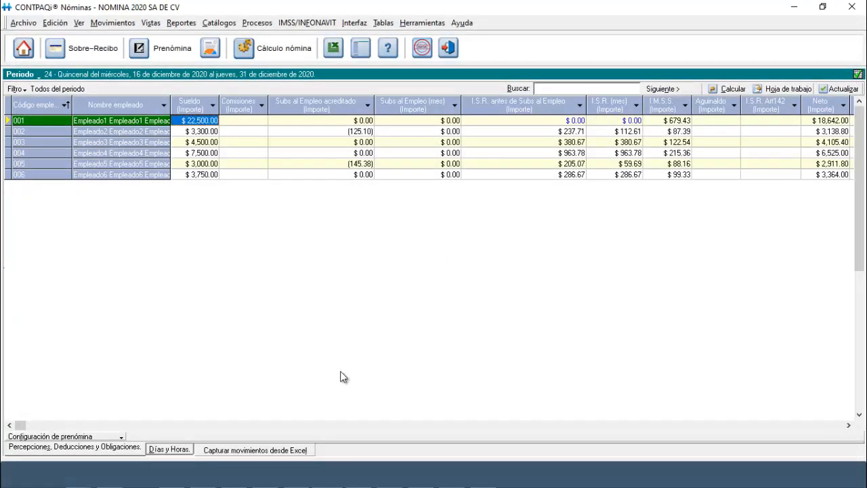
left_click(185, 23)
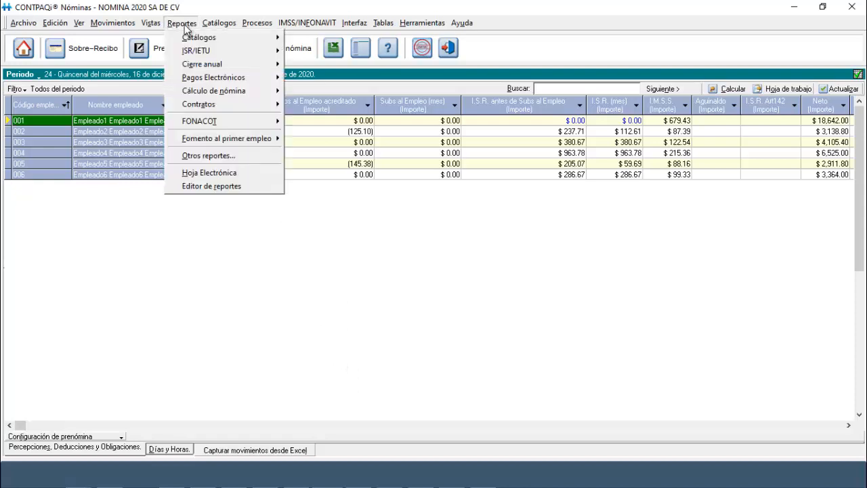
mouse_move(222, 63)
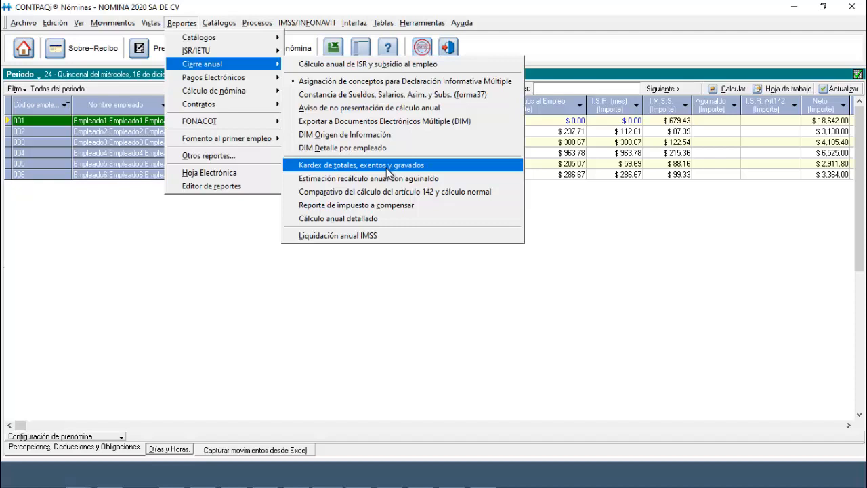
left_click(351, 286)
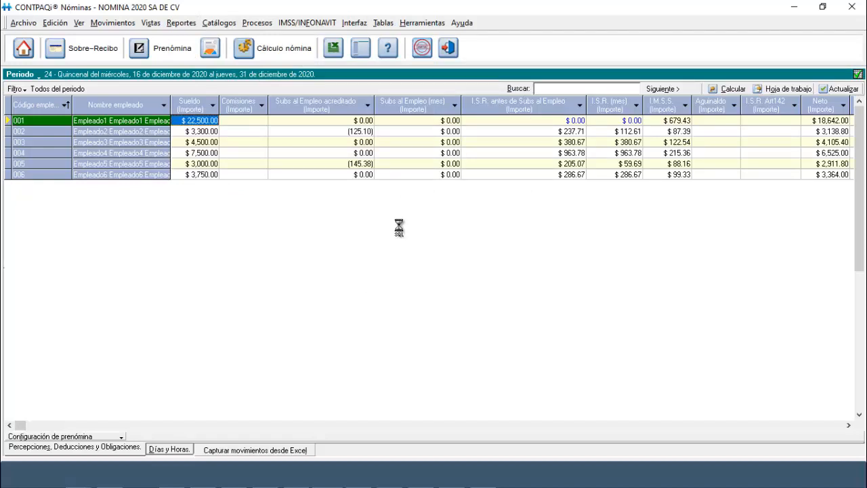
Start a backup of the company NOMINA 2020 SA DE CV and append "-CIER" to the backup name
left_click(258, 22)
left_click(293, 53)
left_click(410, 280)
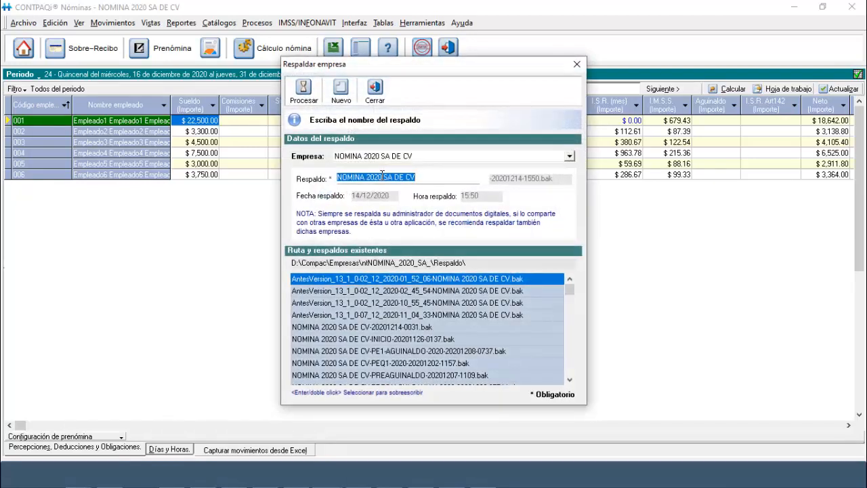
left_click(431, 180)
type("-")
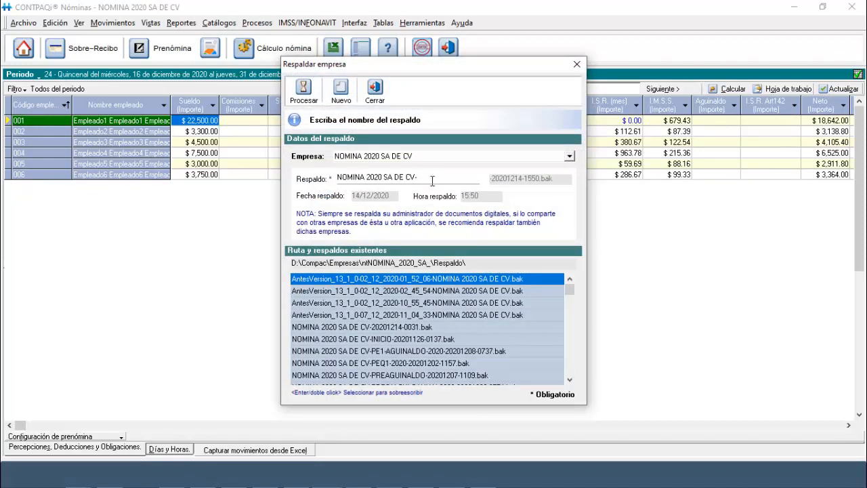
type("CIER")
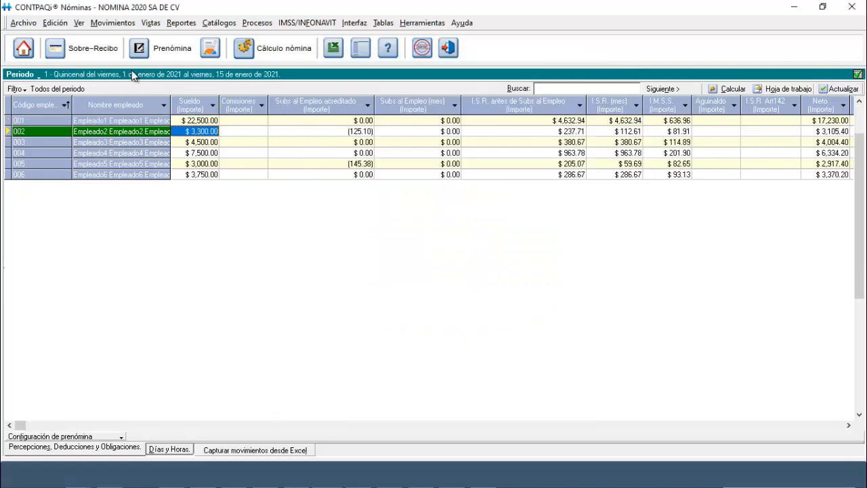
Review employee 004's sobre-recibo for the first fortnight of January 2021 and close it
left_click(149, 143)
left_click(153, 163)
left_click(149, 153)
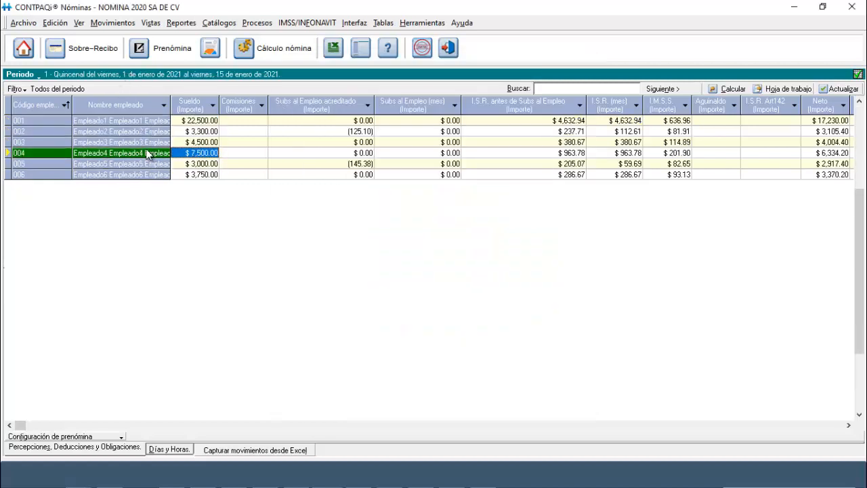
left_click(106, 60)
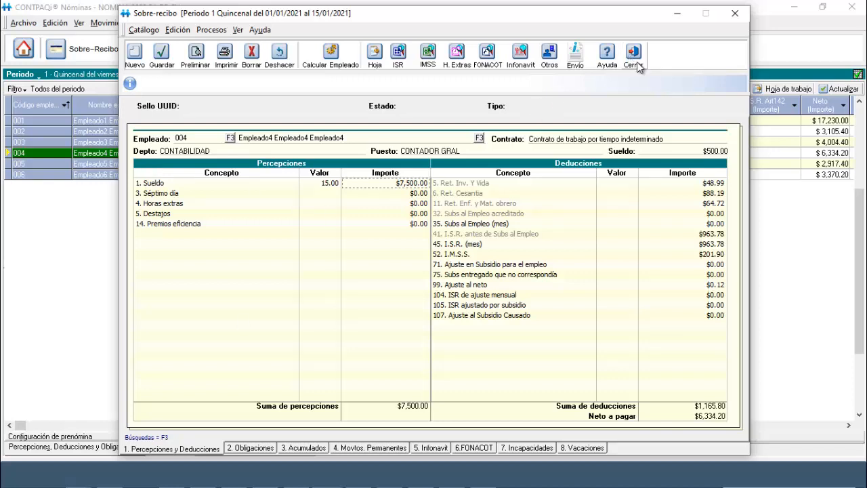
left_click(633, 54)
Check the I.S.R. (mes) deduction in employee 003's sobre-recibo for period 1 of 2021, and close the receipt
left_click(136, 142)
left_click(102, 48)
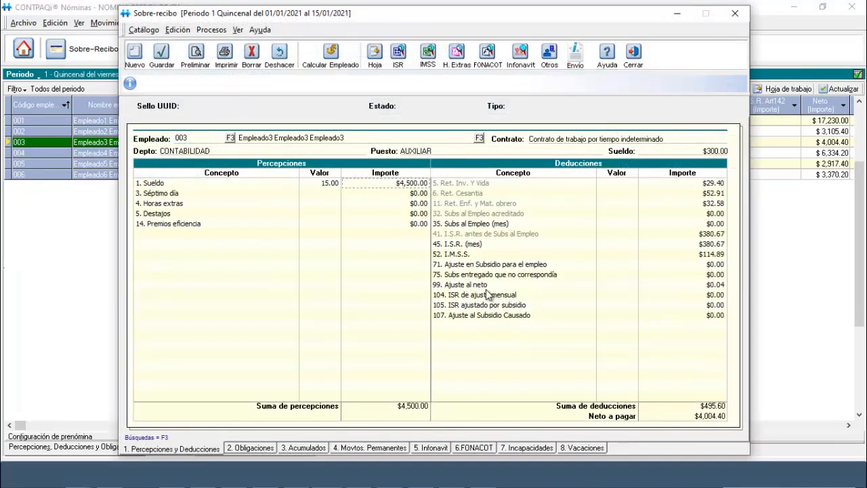
left_click(474, 245)
left_click(631, 58)
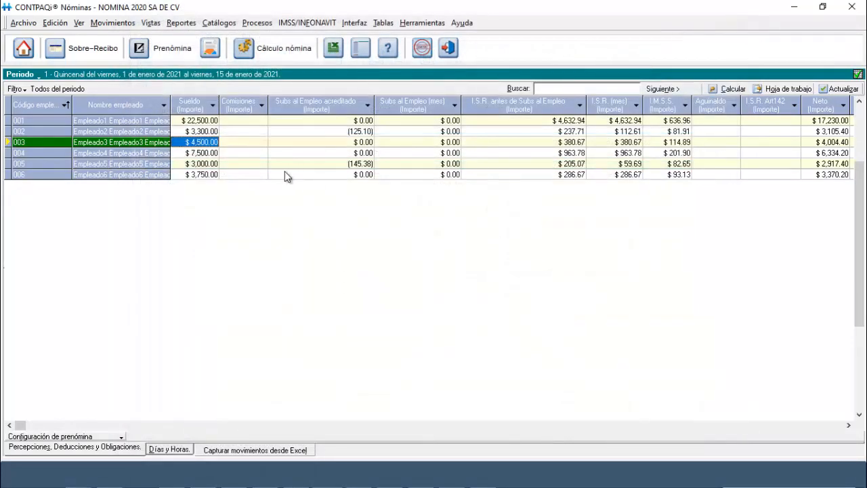
Check the I.S.R. (mes) deduction in employee 002's sobre-recibo for period 1 of 2021, and close the receipt
left_click(147, 130)
left_click(97, 49)
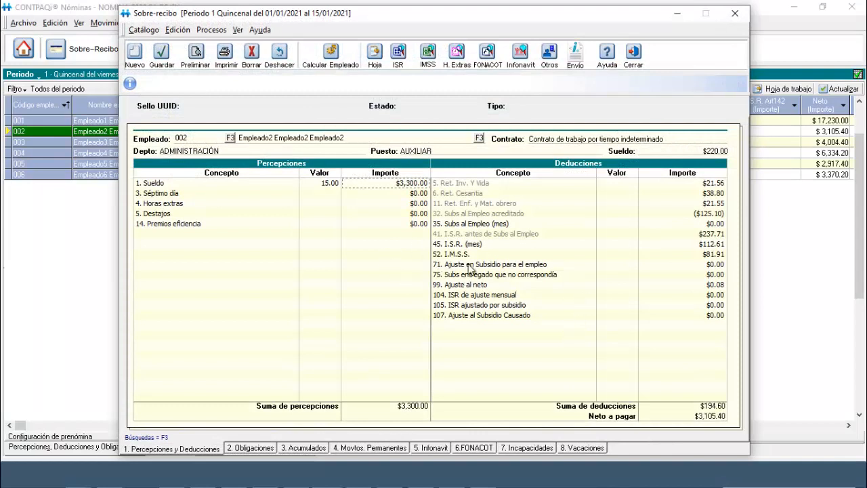
left_click(481, 245)
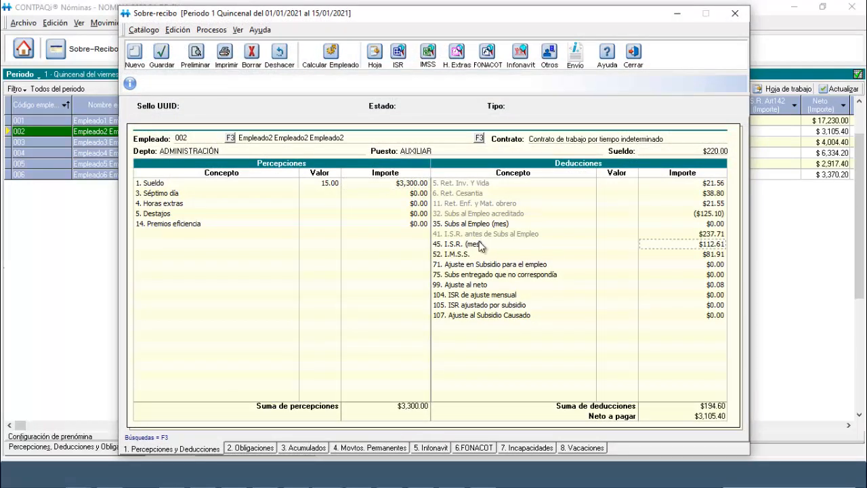
left_click(633, 57)
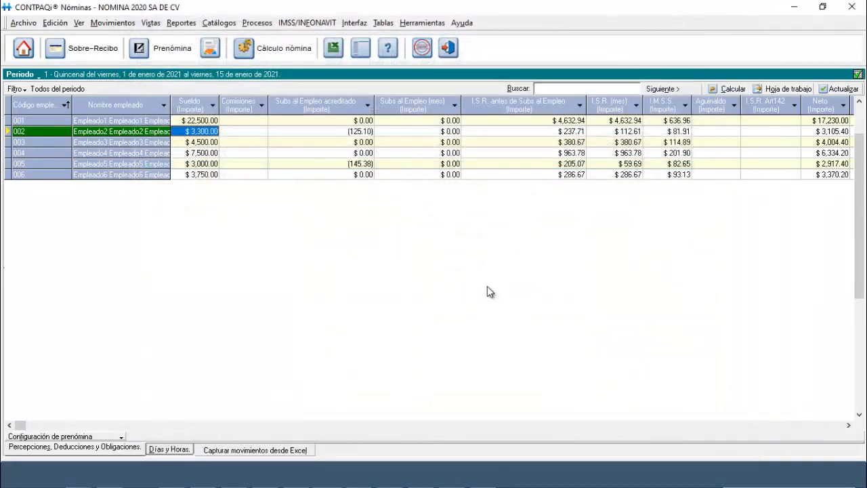